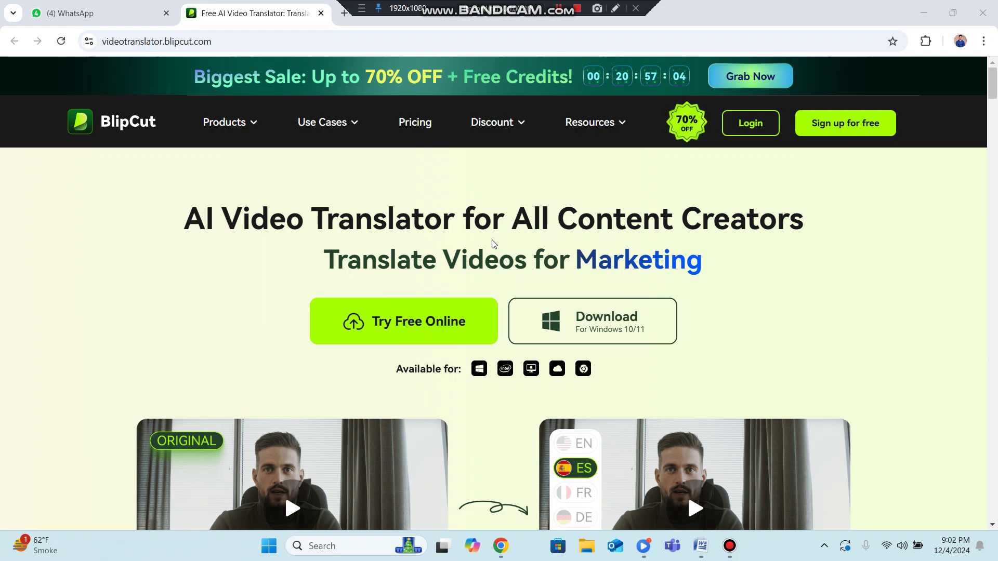
- Scroll down the landing page to the language pair cards such as Spanish to English and English to Thai
scroll(494, 245, "up", 3, "ctrl")
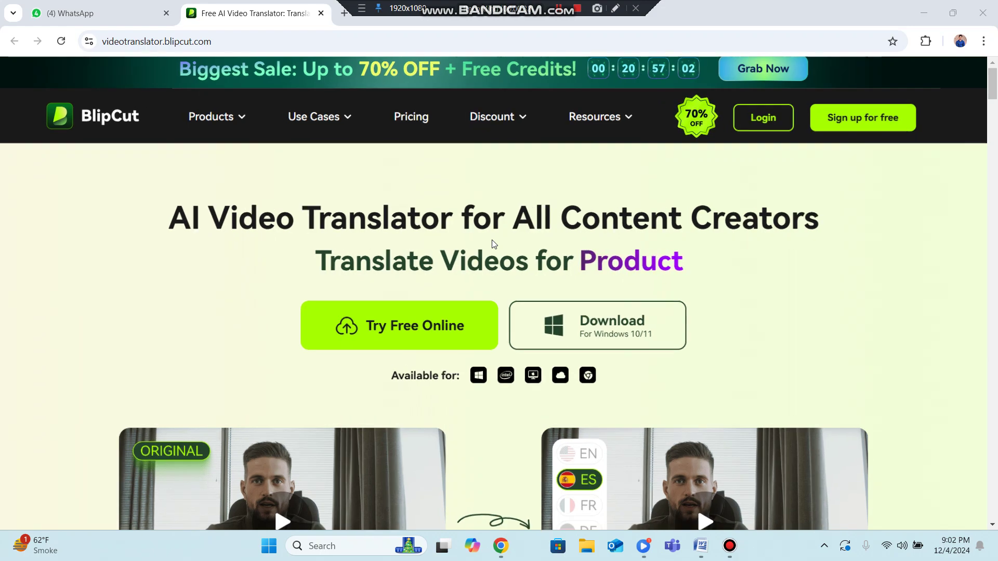
scroll(494, 244, "down", 3, "ctrl")
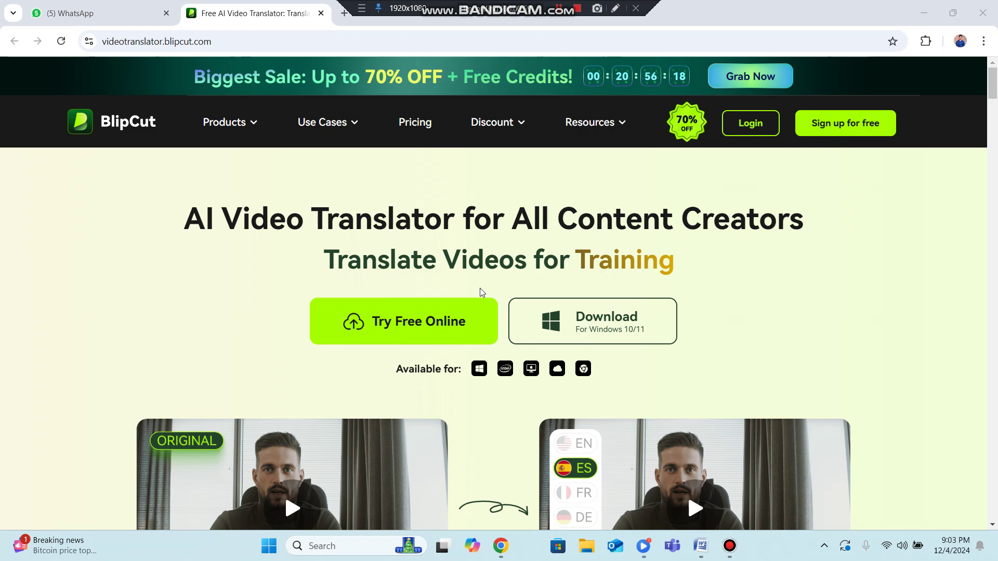
scroll(509, 289, "down", 4)
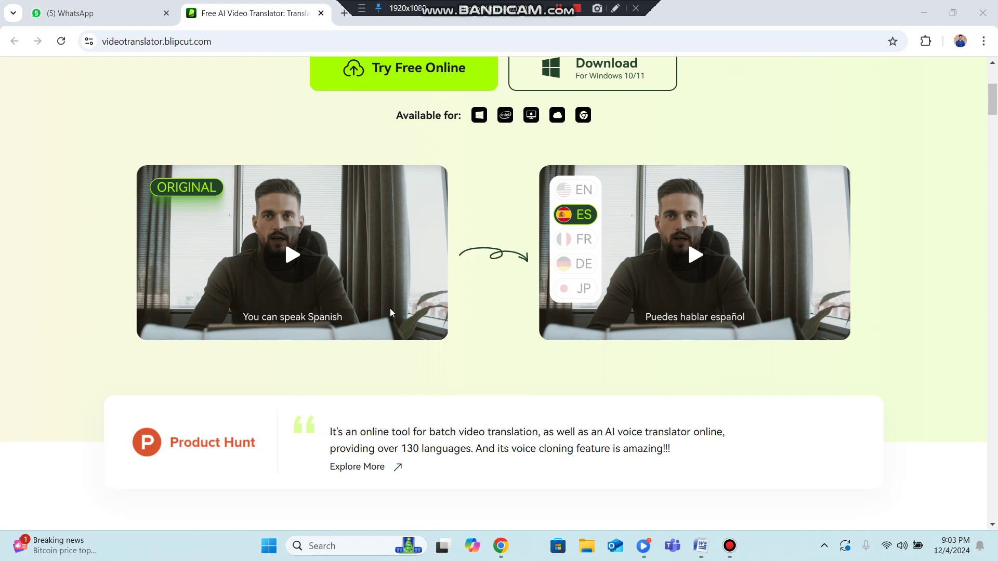
scroll(602, 232, "up", 3, "ctrl")
scroll(602, 232, "up", 2)
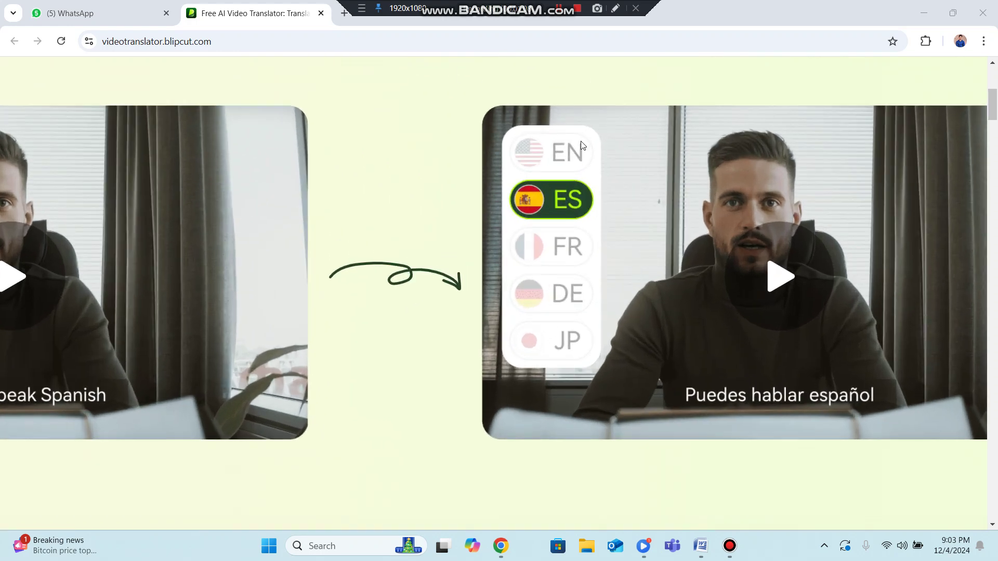
scroll(567, 320, "down", 3, "ctrl")
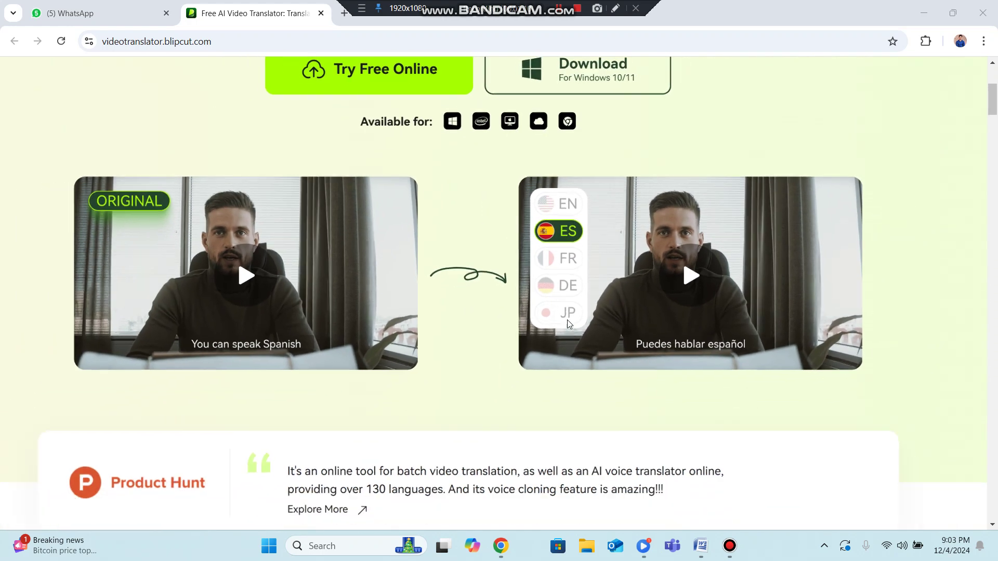
scroll(567, 321, "down", 2)
scroll(568, 323, "down", 2)
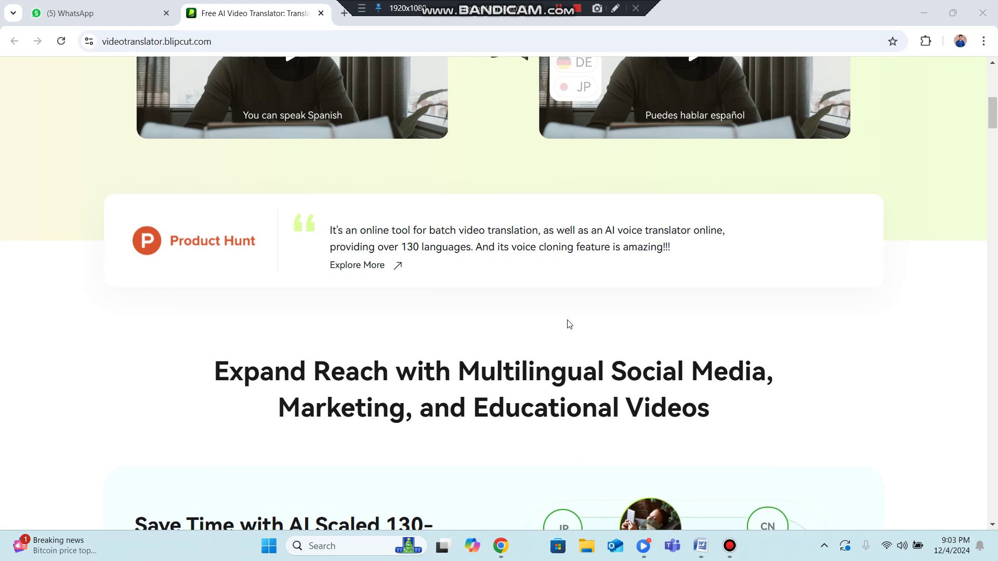
scroll(569, 323, "down", 2)
scroll(569, 324, "down", 3)
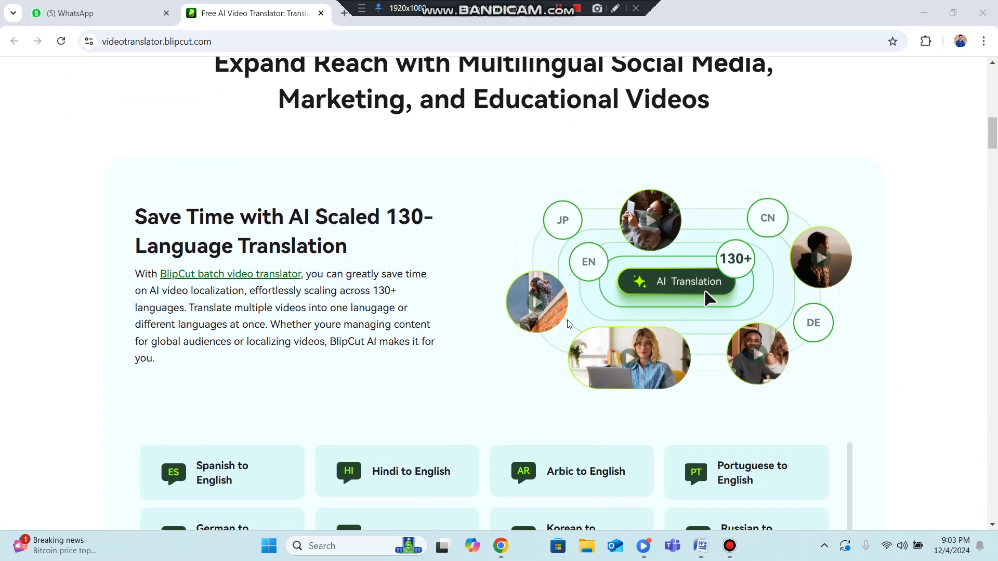
scroll(569, 323, "up", 1)
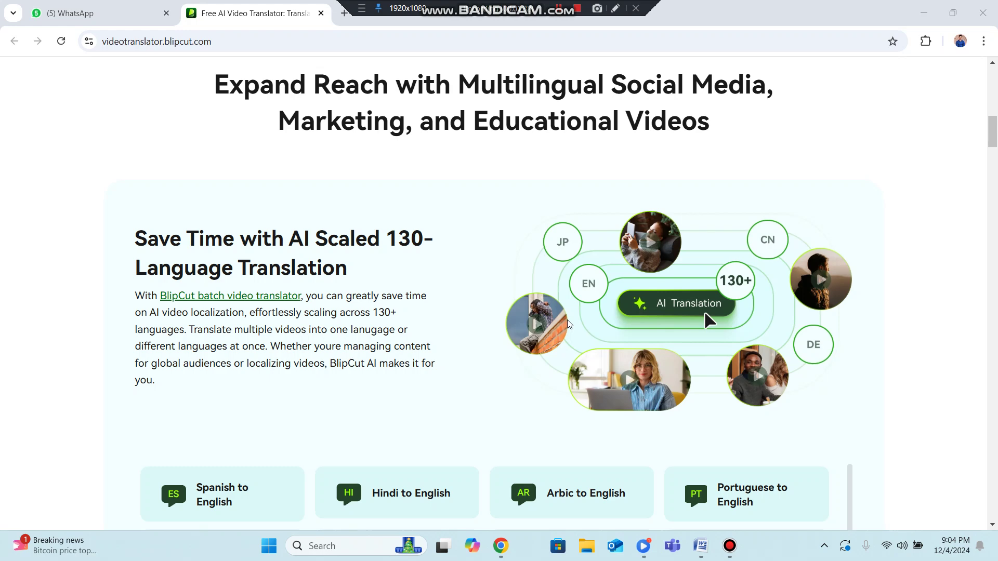
scroll(567, 320, "down", 2)
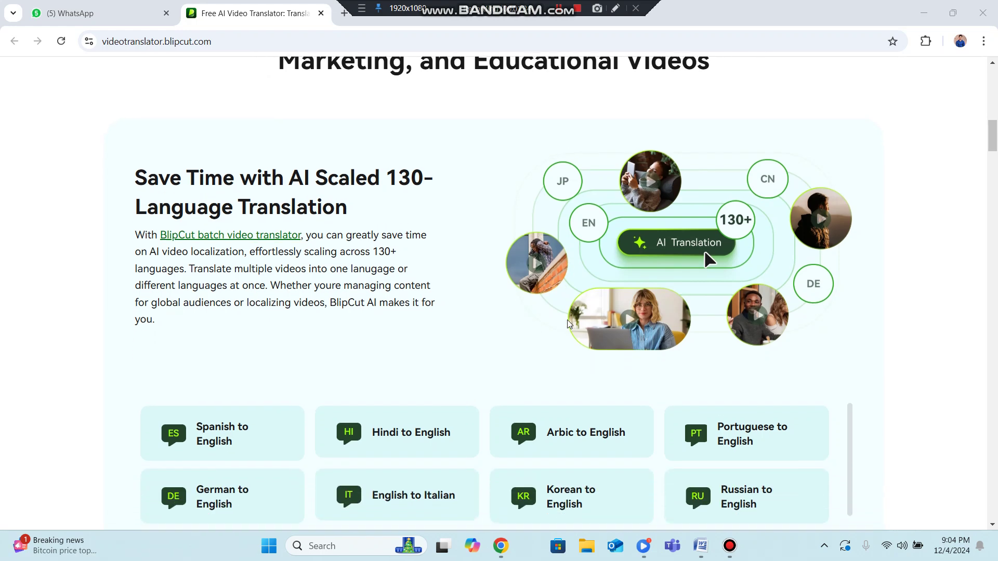
scroll(569, 325, "down", 1)
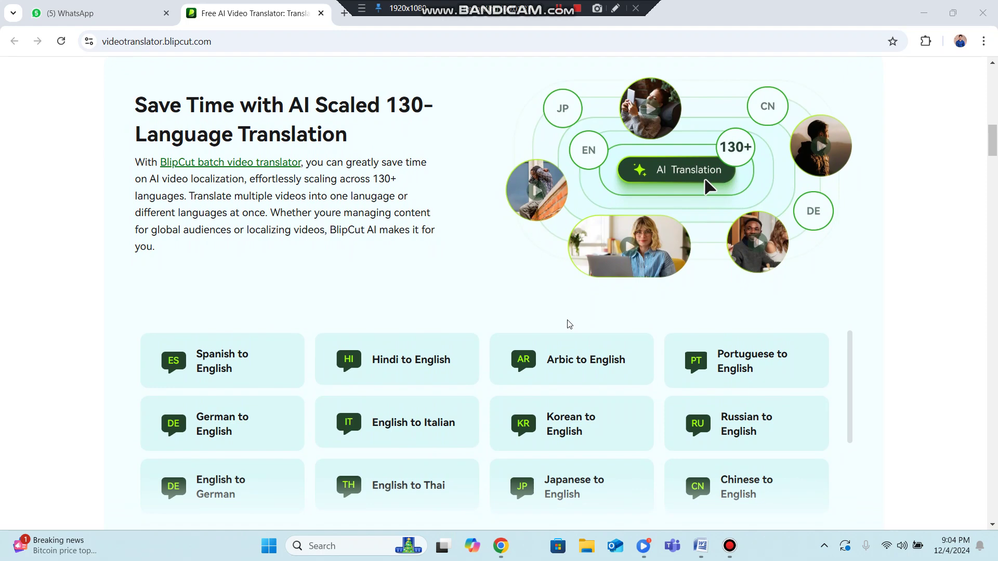
scroll(567, 320, "down", 4)
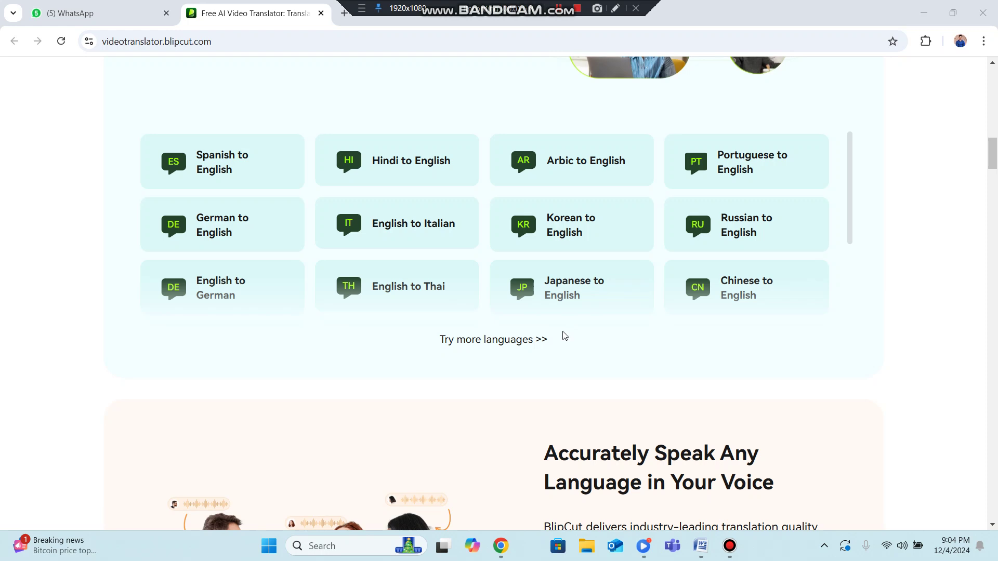
- Scroll through the features, how-to, reviews and FAQ sections, then back toward the page top
scroll(564, 336, "down", 5)
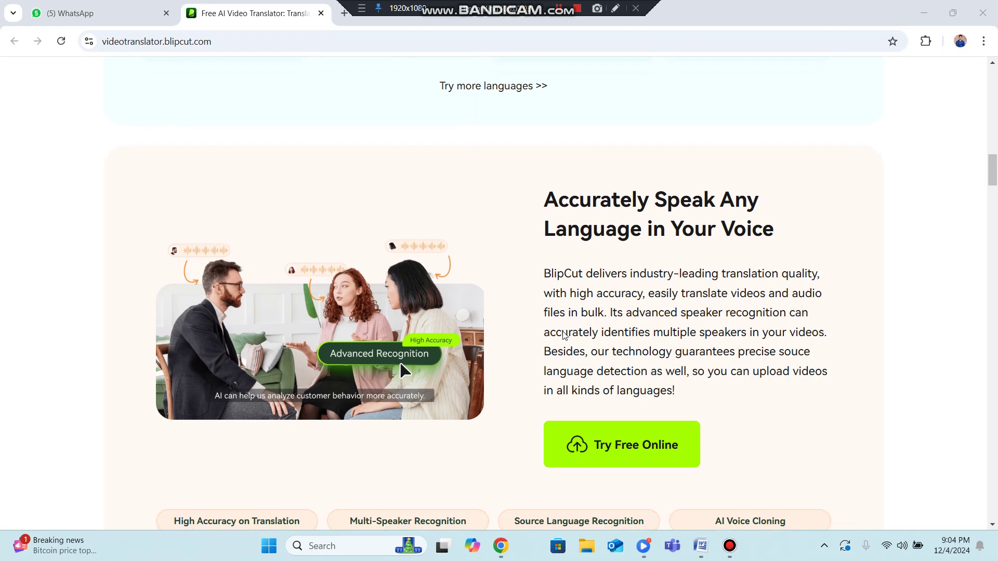
scroll(564, 336, "down", 3)
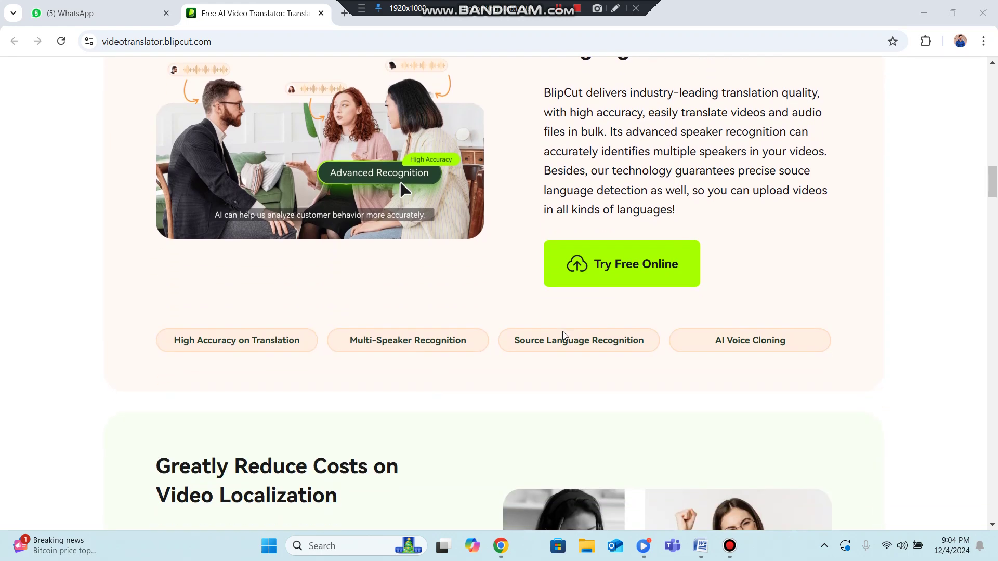
scroll(564, 335, "down", 3)
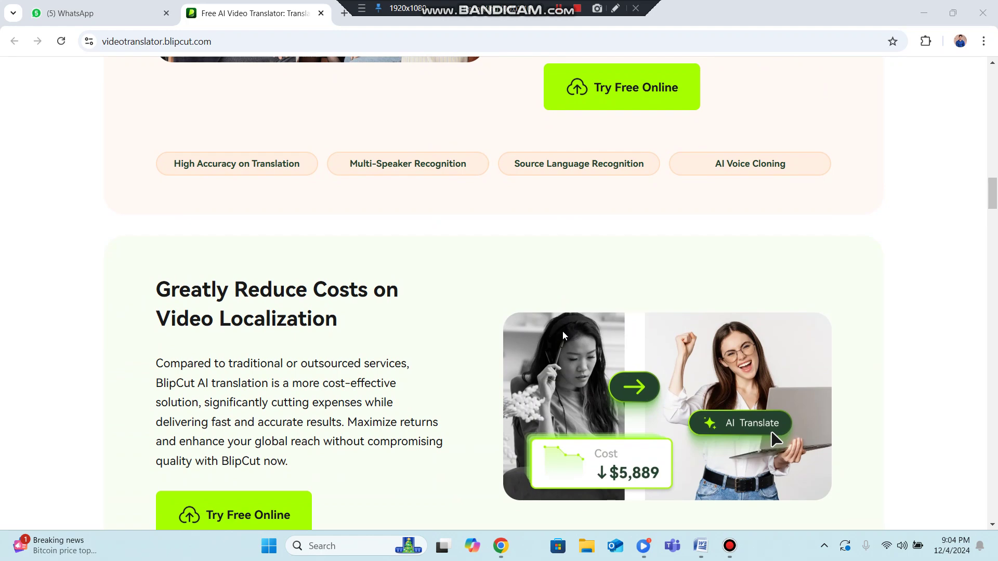
scroll(563, 335, "down", 3)
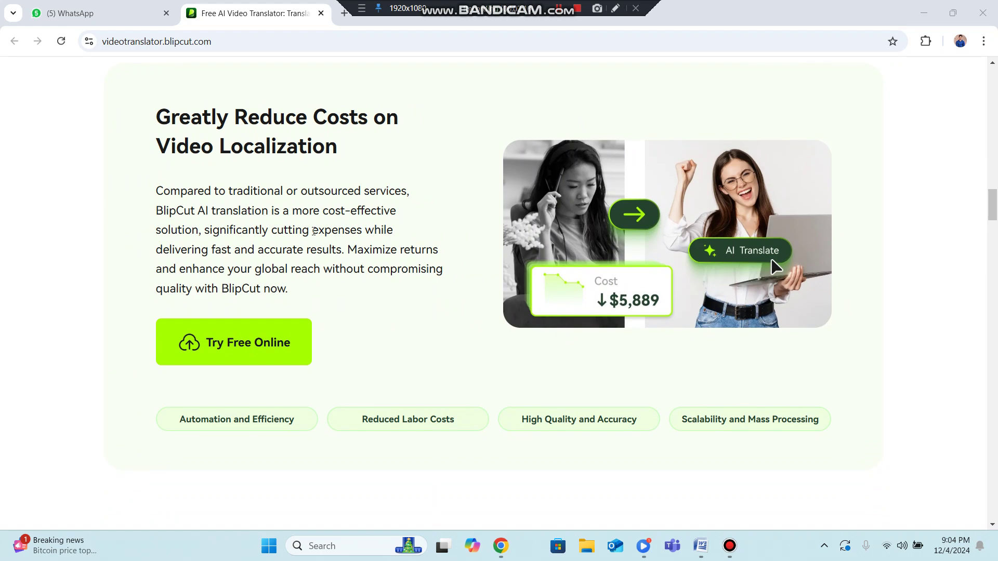
scroll(307, 227, "down", 9)
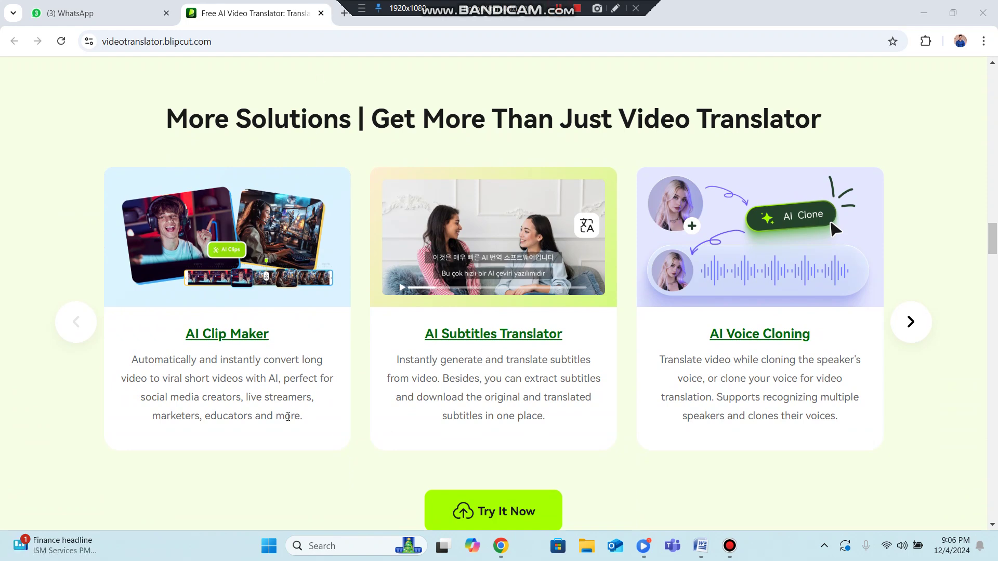
scroll(288, 416, "down", 4)
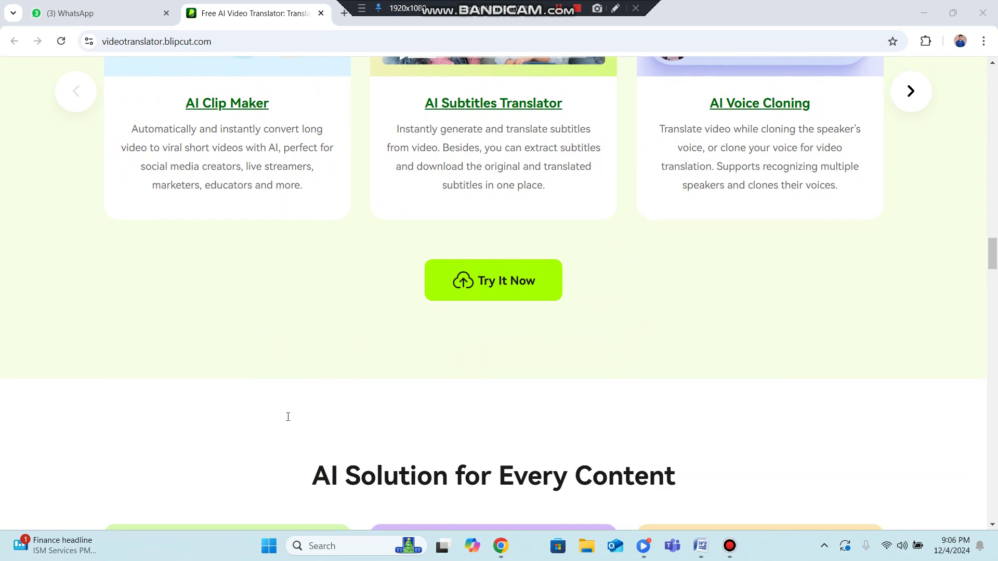
scroll(288, 417, "down", 12)
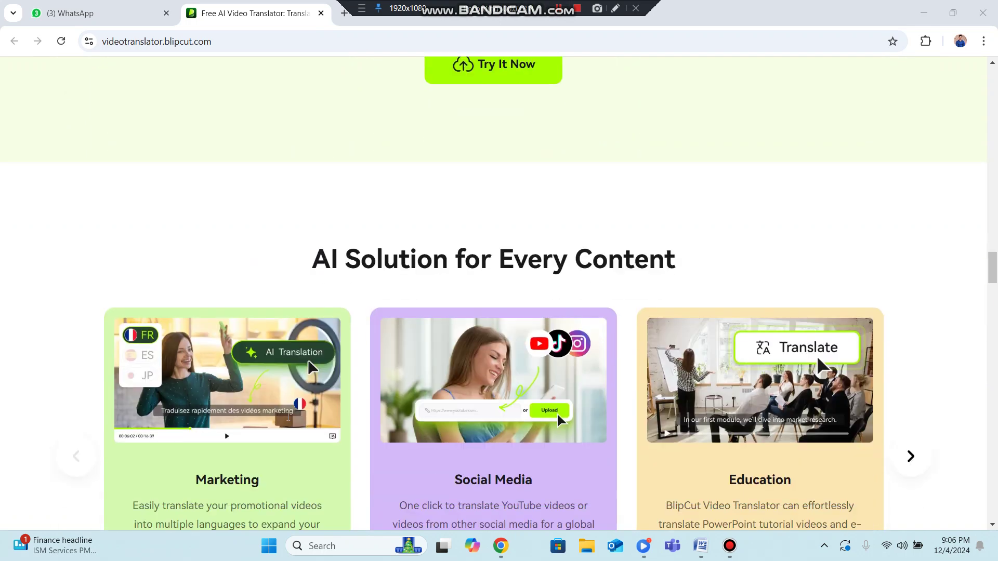
scroll(288, 417, "down", 2)
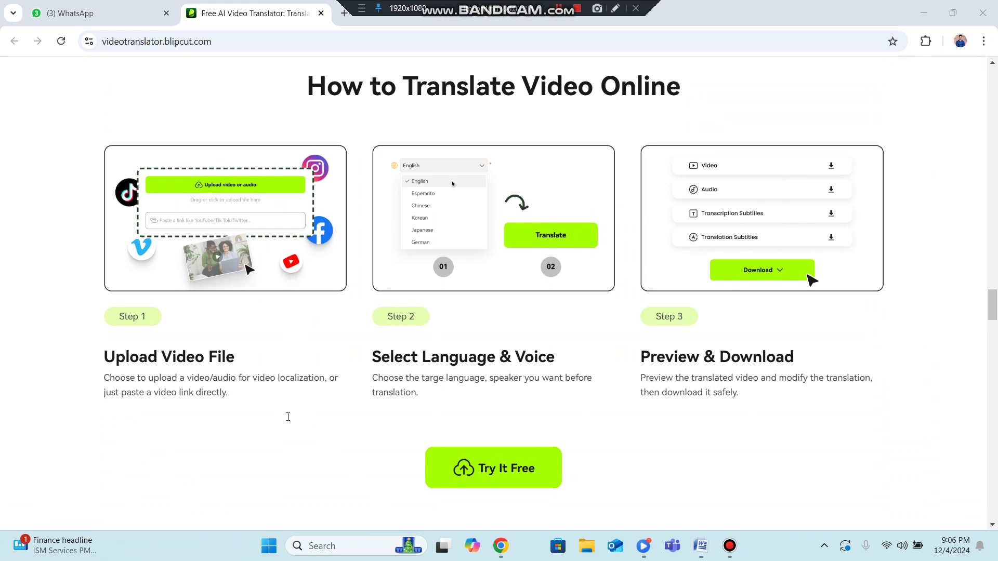
scroll(288, 417, "down", 10)
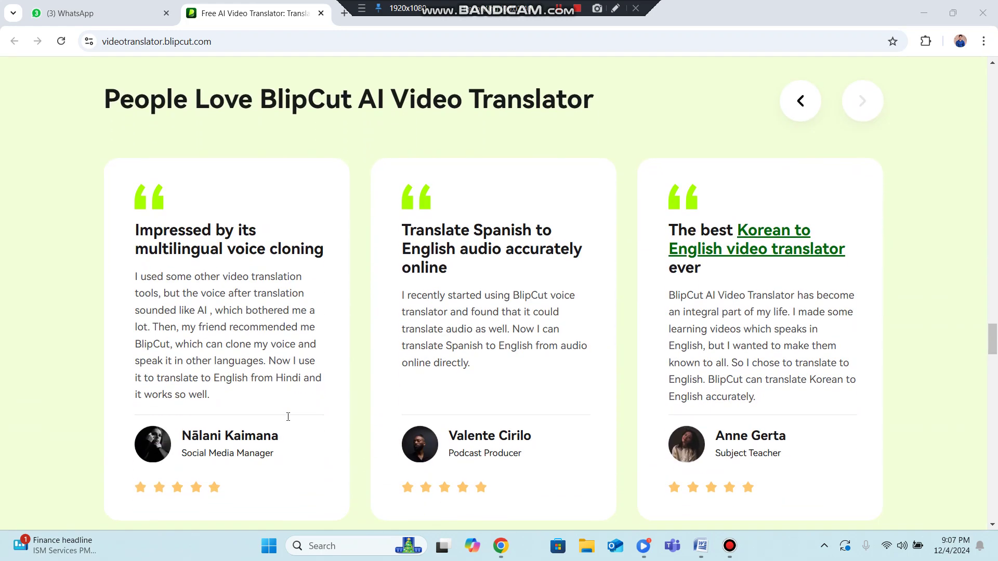
scroll(288, 417, "down", 12)
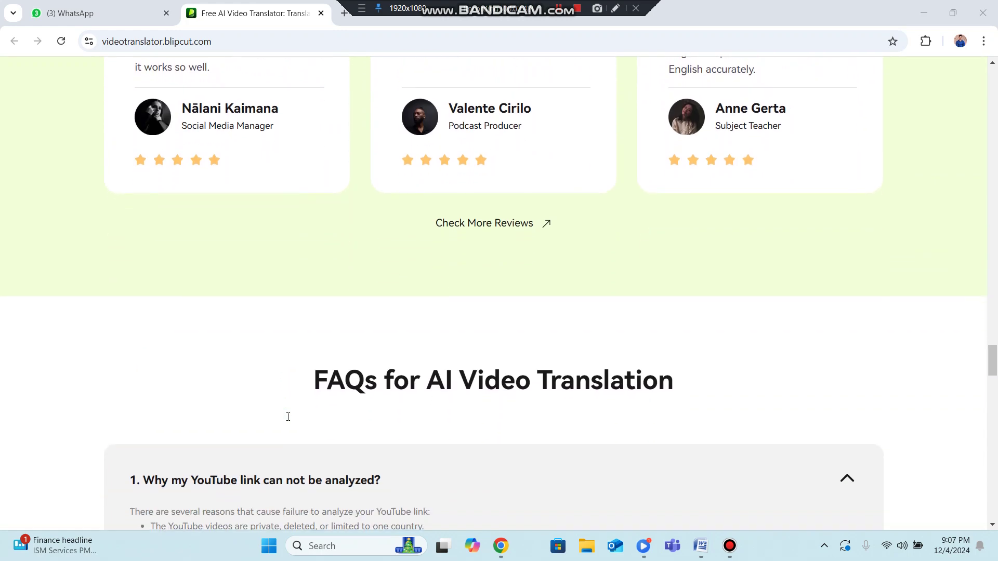
scroll(288, 417, "down", 15)
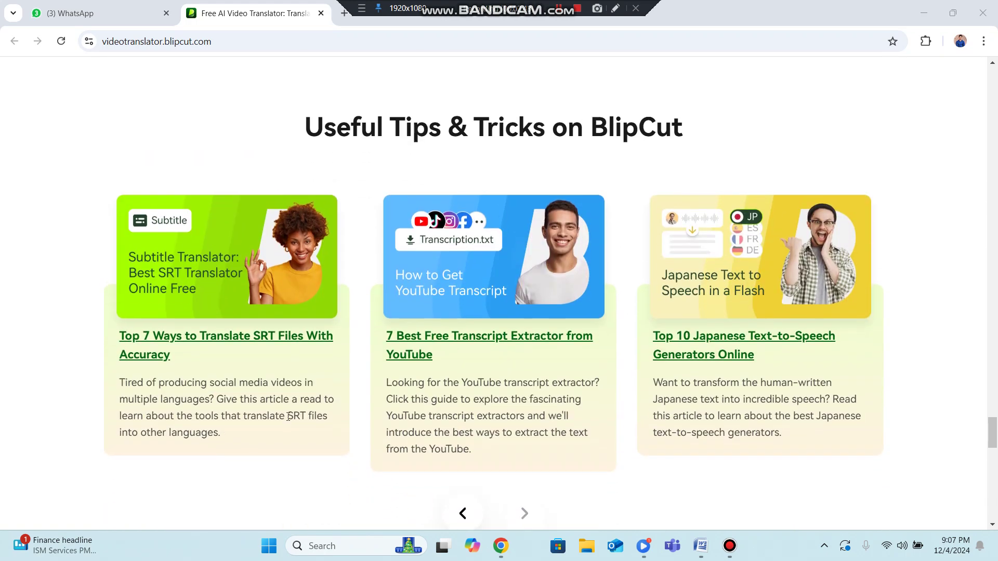
scroll(288, 417, "up", 12)
scroll(288, 417, "up", 20)
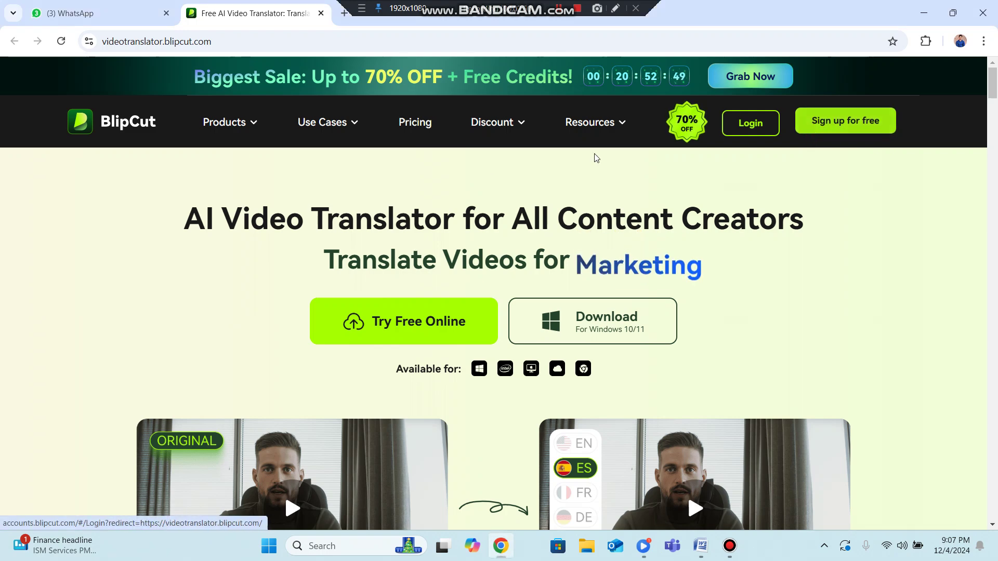
- Open the BlipCut account registration page via 'Sign up for free' in the top bar
mouse_move(341, 125)
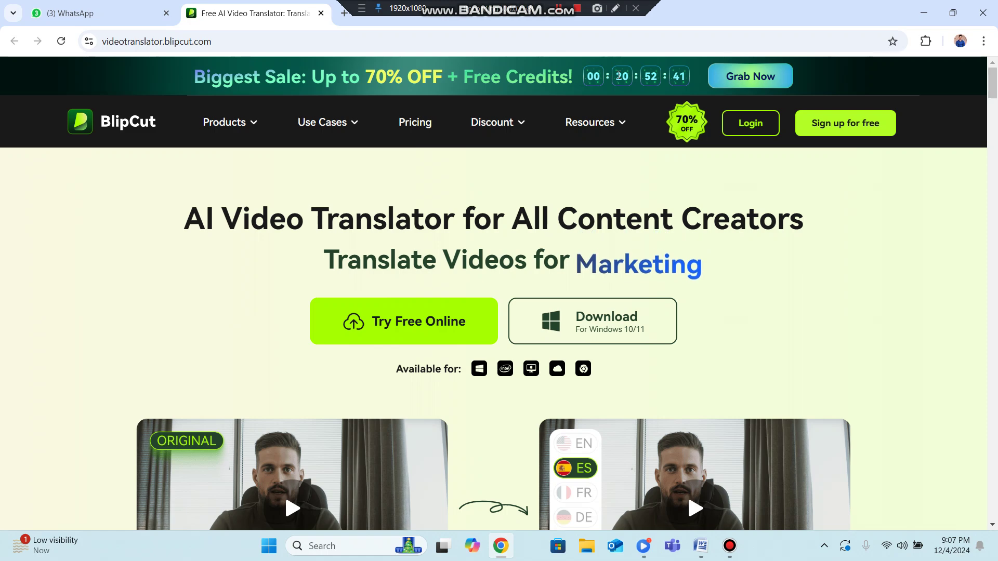
left_click(826, 121)
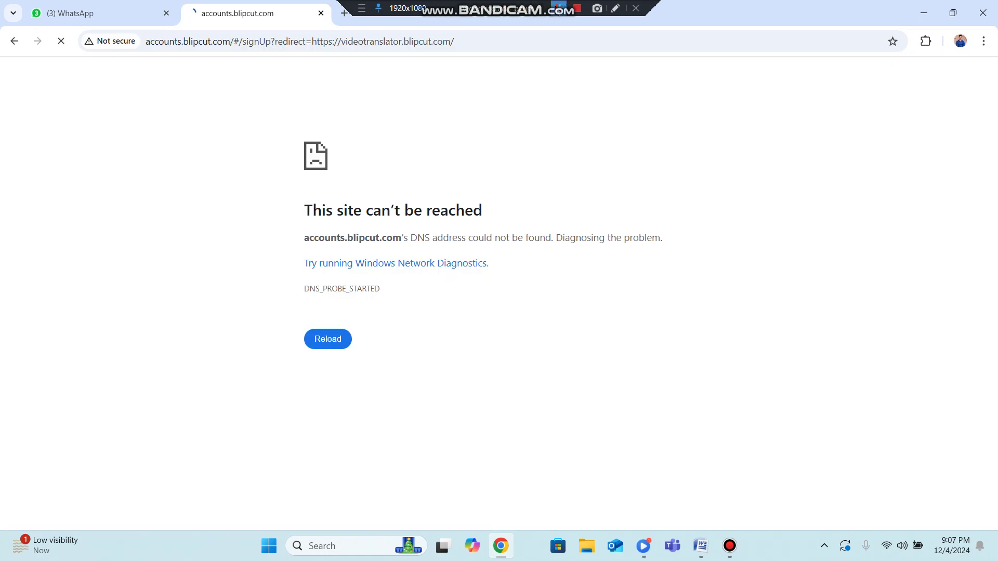
left_click(616, 7)
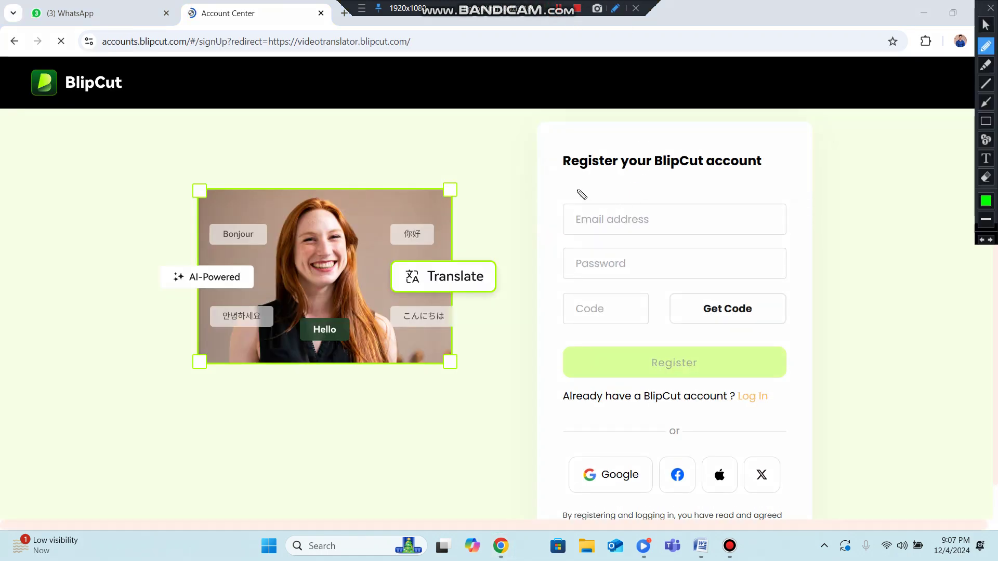
left_click(986, 121)
mouse_move(565, 203)
left_mouse_down()
mouse_move(766, 220)
mouse_move(786, 232)
left_mouse_up()
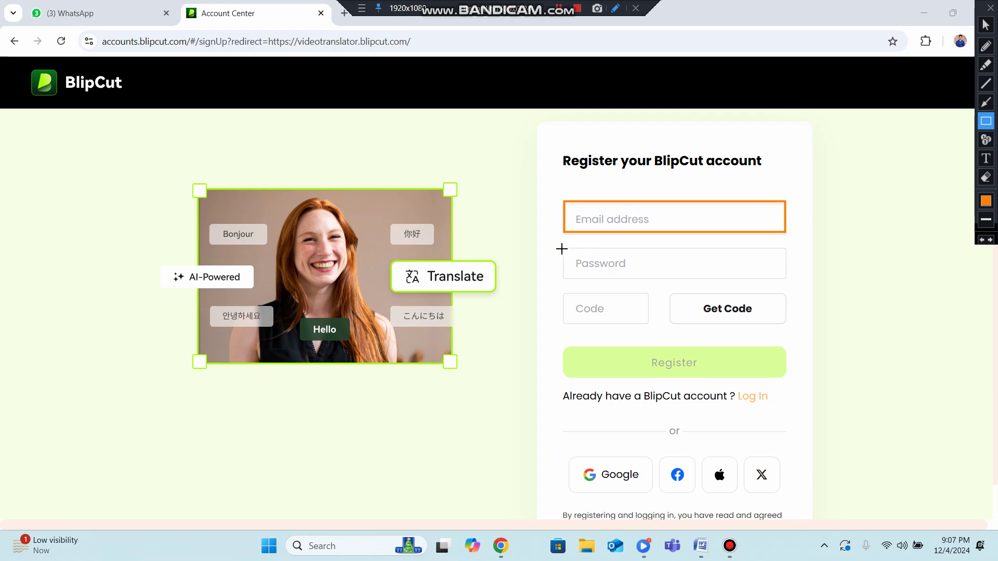
left_click_drag(562, 249, 787, 280)
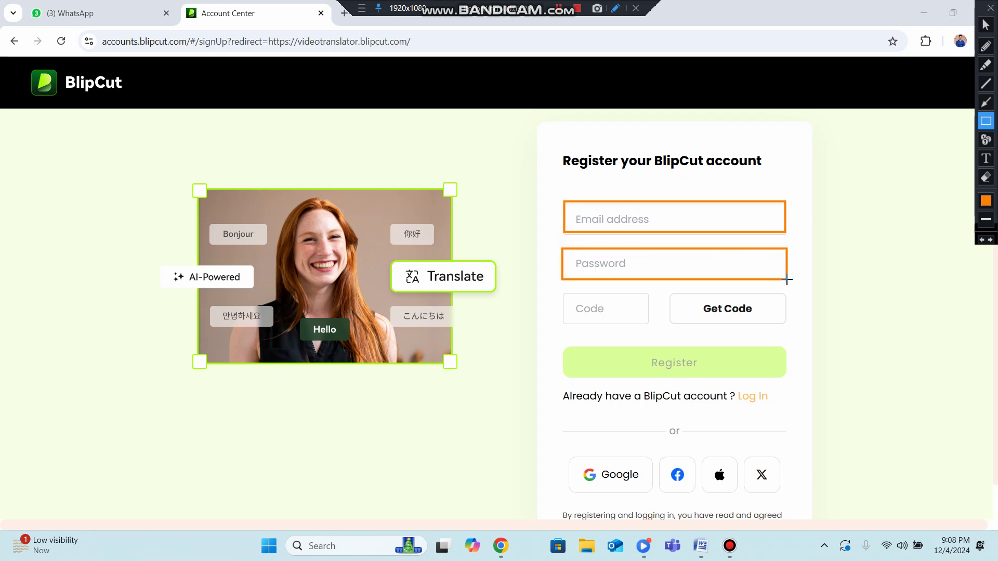
left_click_drag(563, 295, 648, 326)
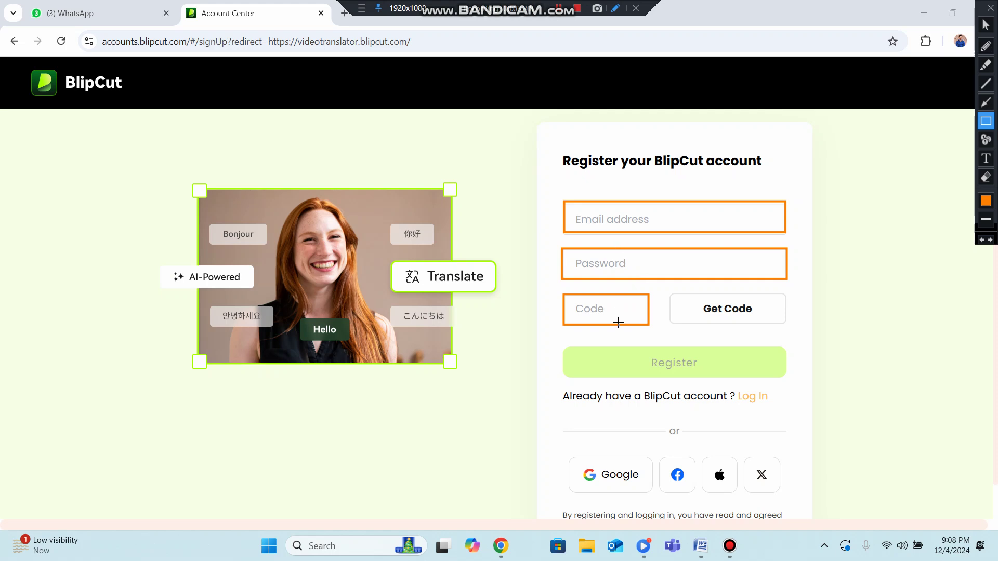
left_click_drag(574, 347, 755, 378)
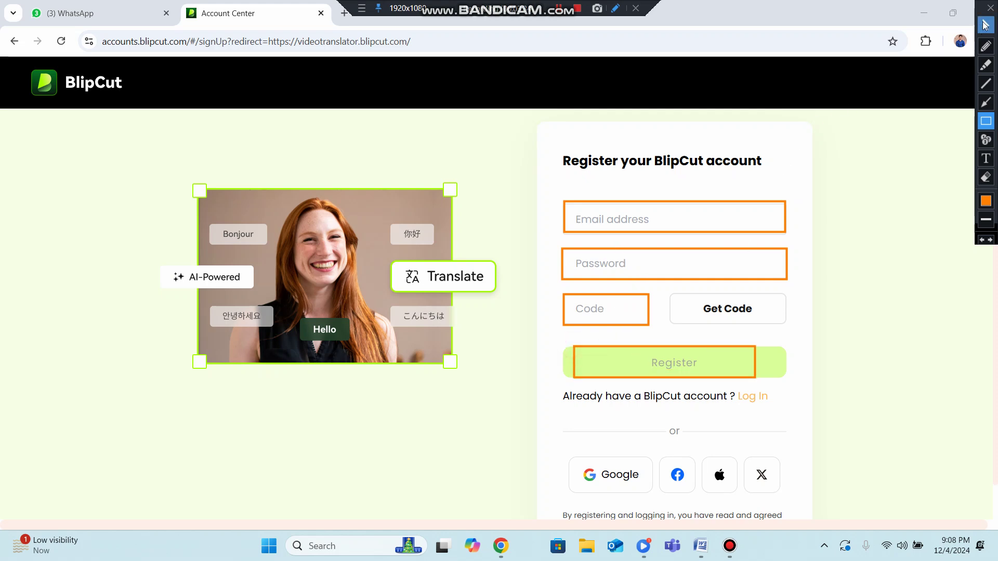
- Start a Google sign-in, then back out of the Google account chooser
left_click(615, 8)
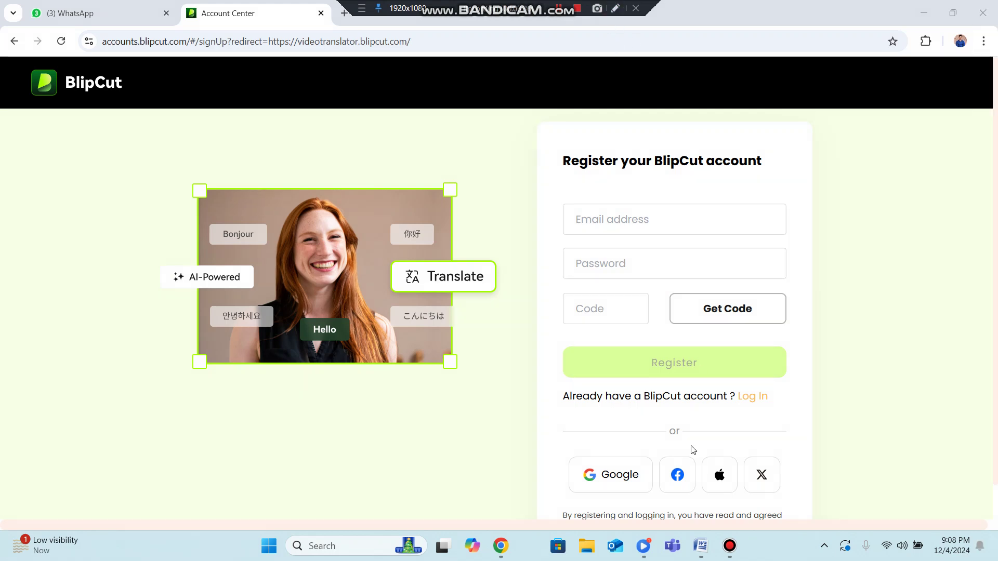
left_click(631, 481)
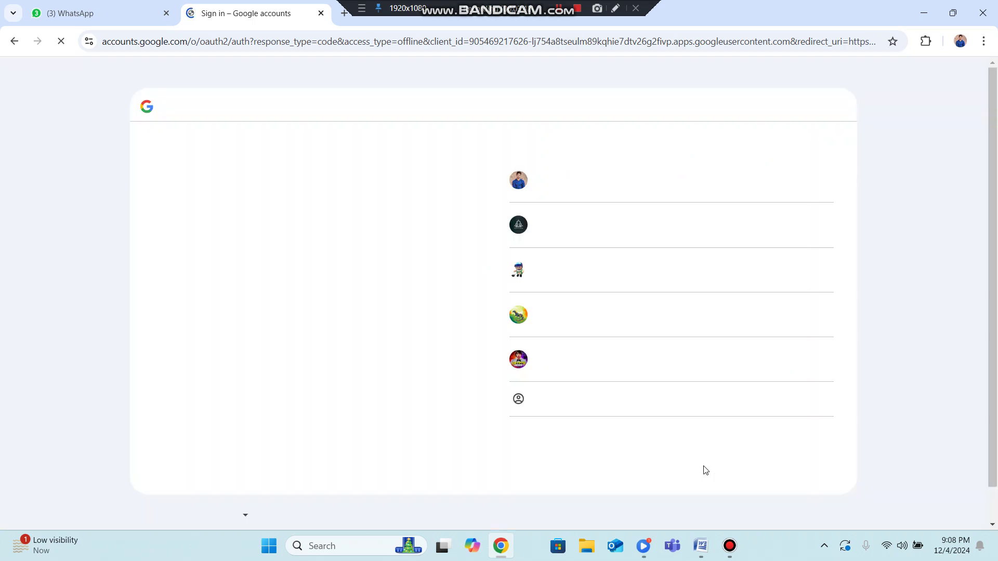
left_click(14, 41)
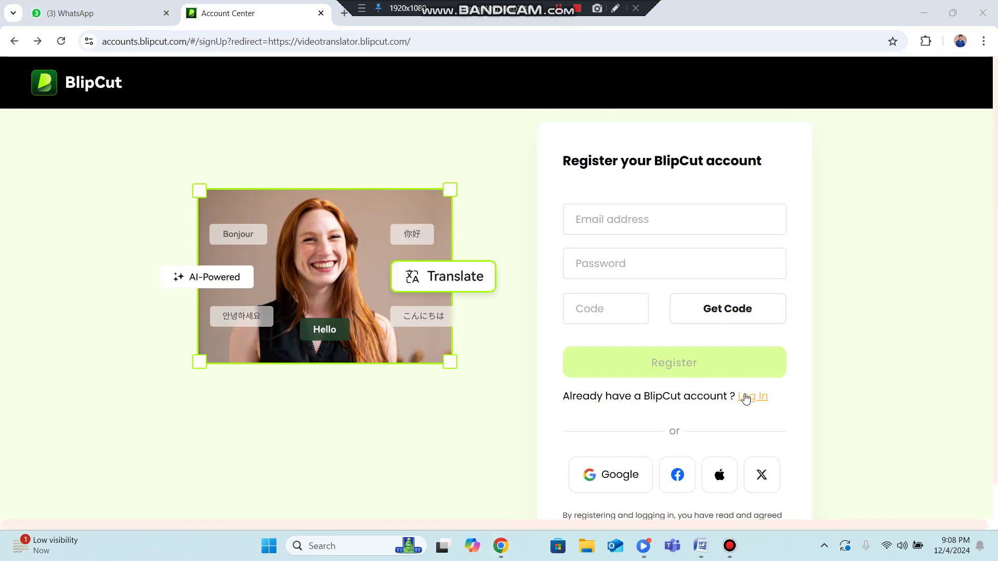
- Log in on the Log In form with the account e-mail and password
left_click(749, 398)
left_click(633, 276)
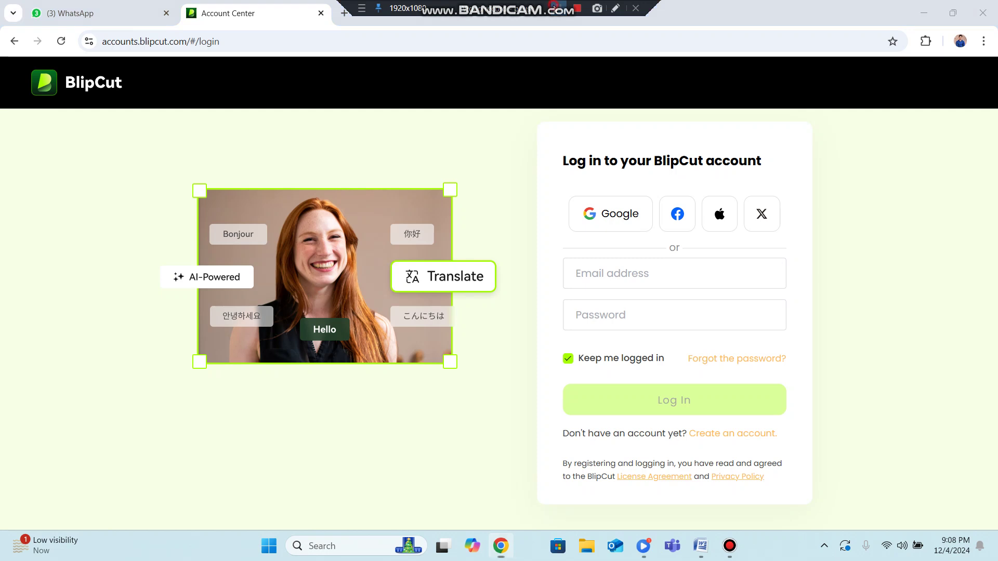
left_click(629, 269)
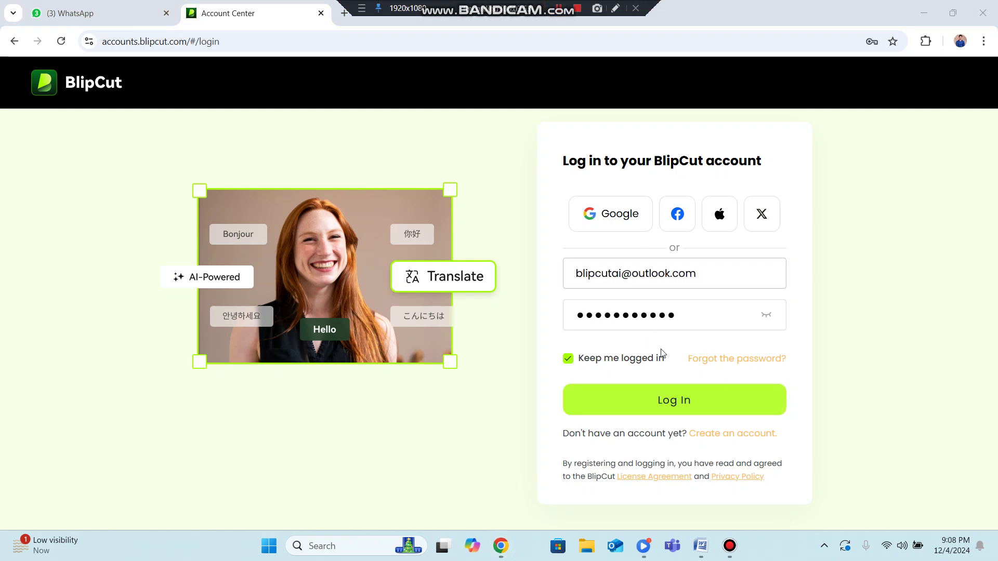
left_click(659, 400)
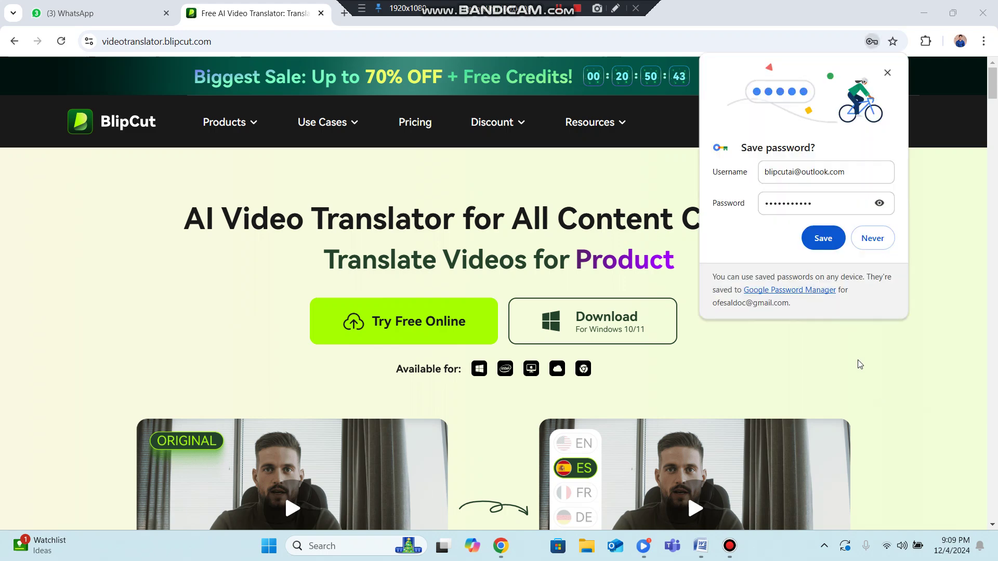
- Save the login password in Chrome and open the Pricing page in a separate tab
left_click(820, 248)
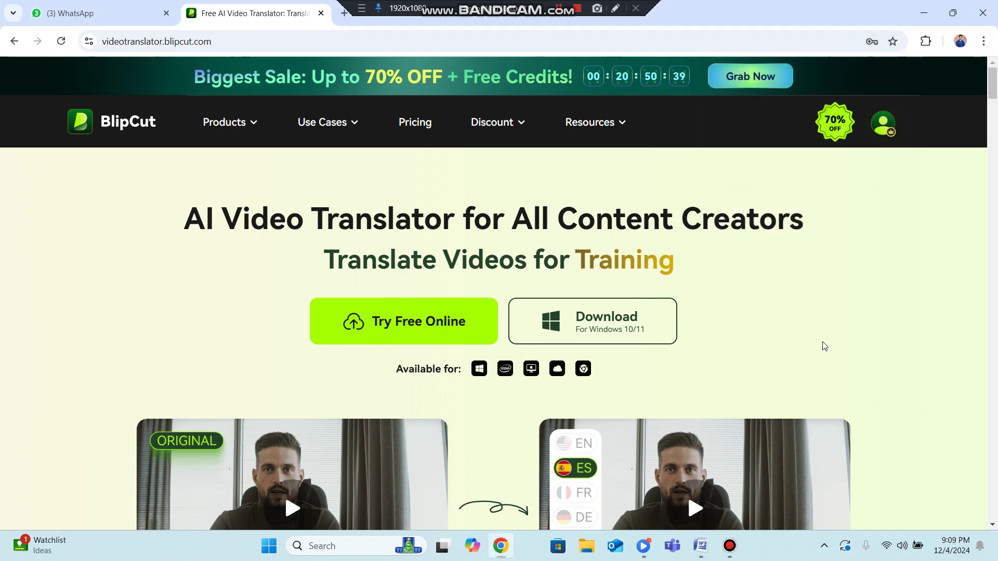
left_click(414, 123)
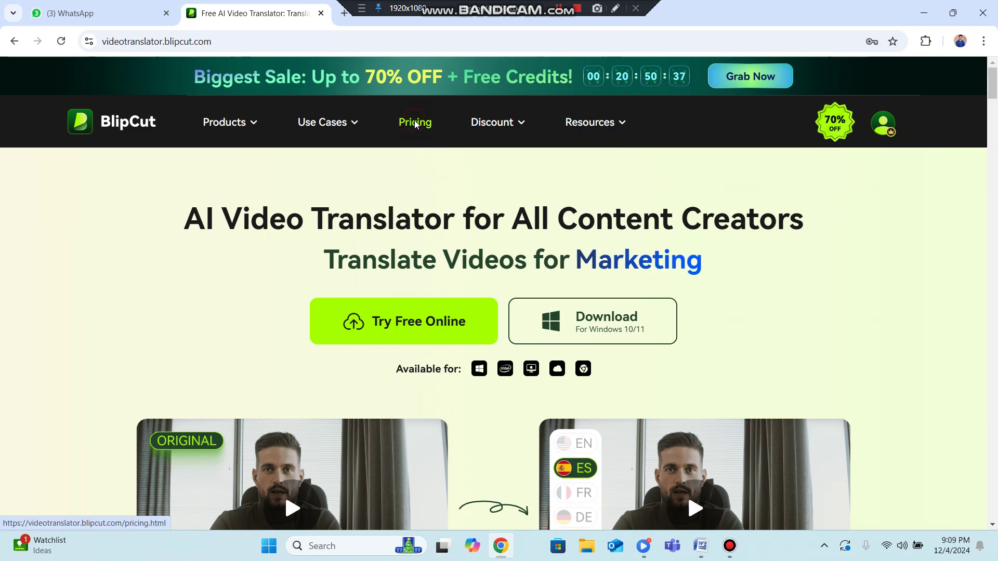
left_click(286, 21)
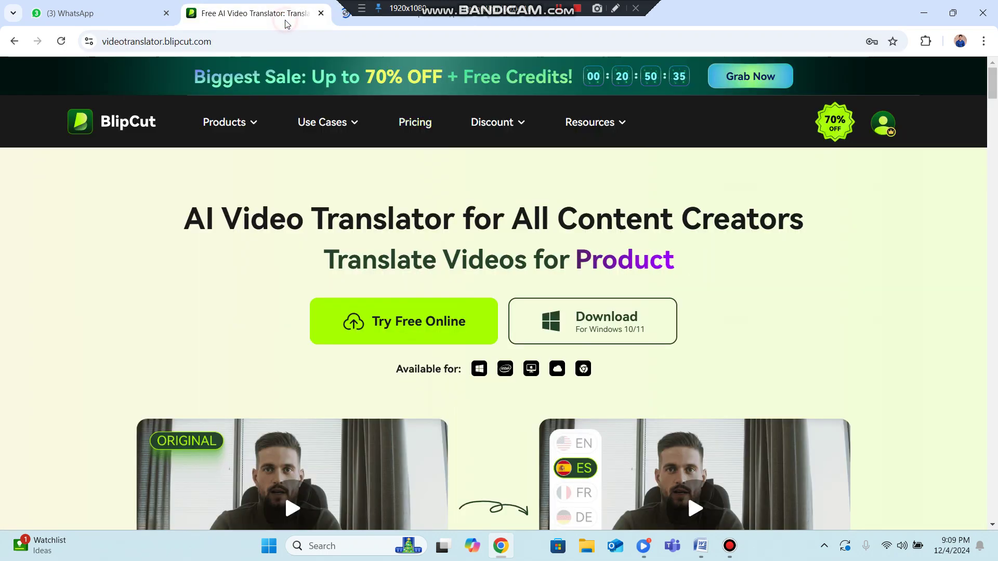
- Browse the Use Cases menu's audio and social media translation entries
mouse_move(345, 126)
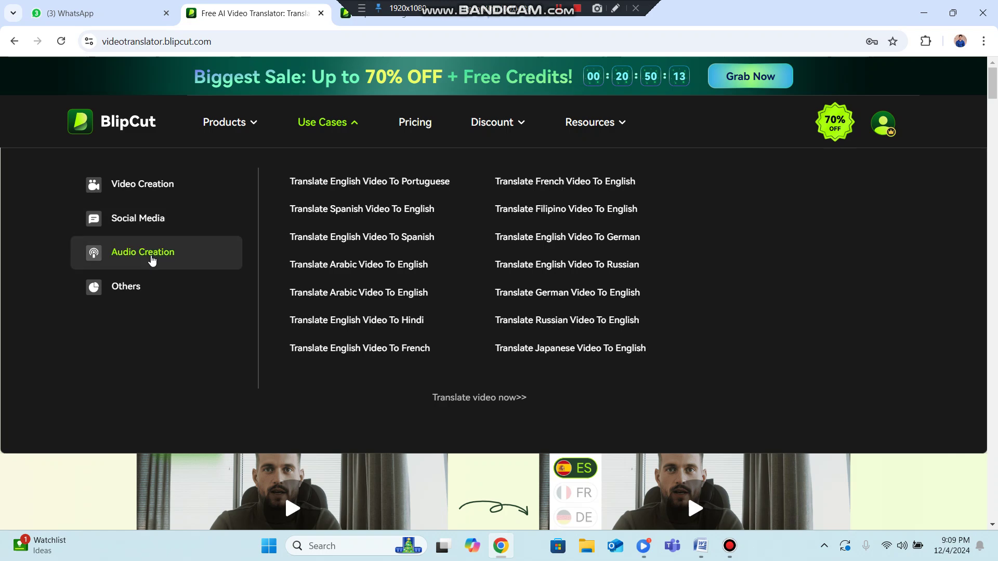
left_click(152, 260)
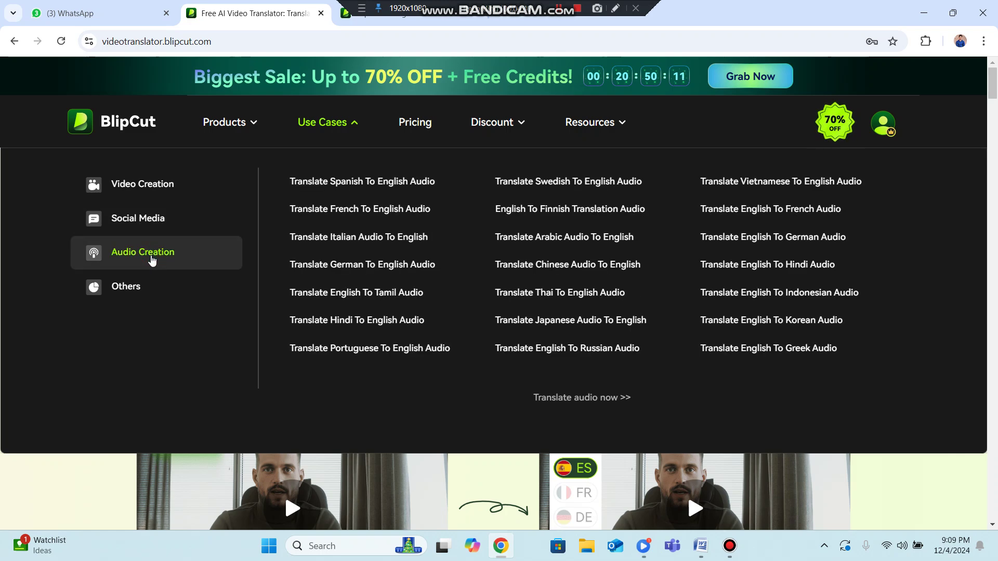
left_click(154, 225)
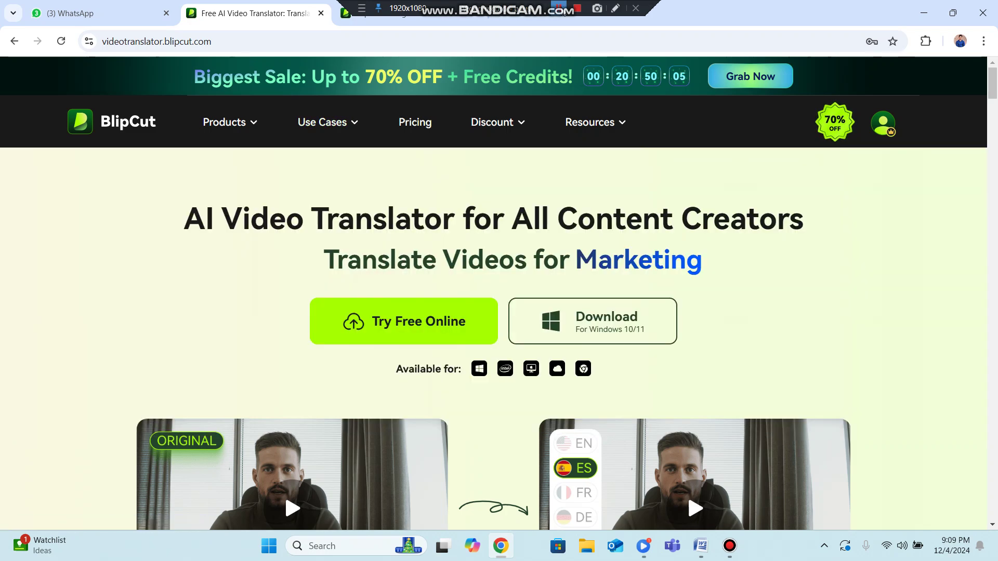
- Review the pricing page and show the For Business plans
left_click(564, 13)
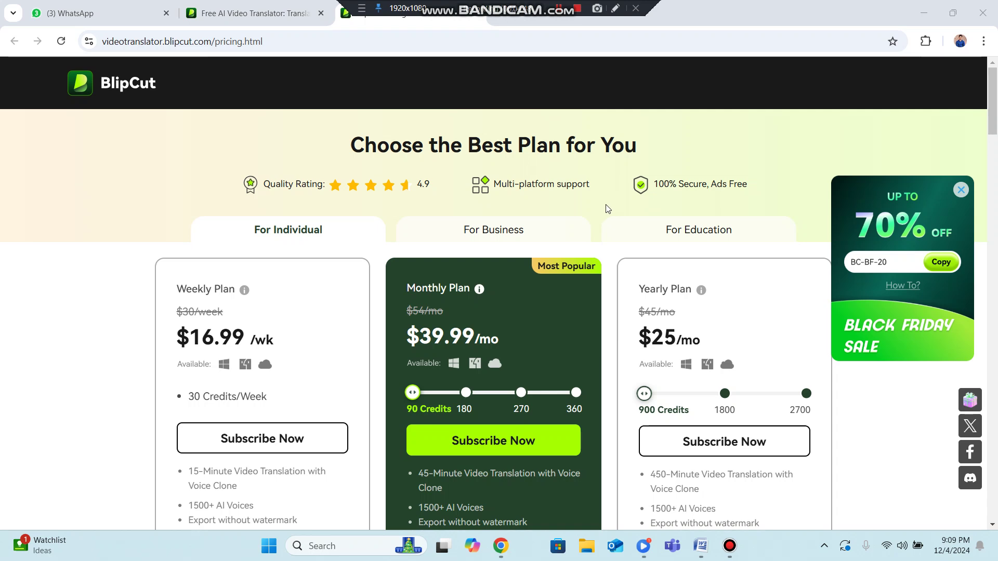
scroll(608, 209, "down", 1)
scroll(608, 209, "down", 1)
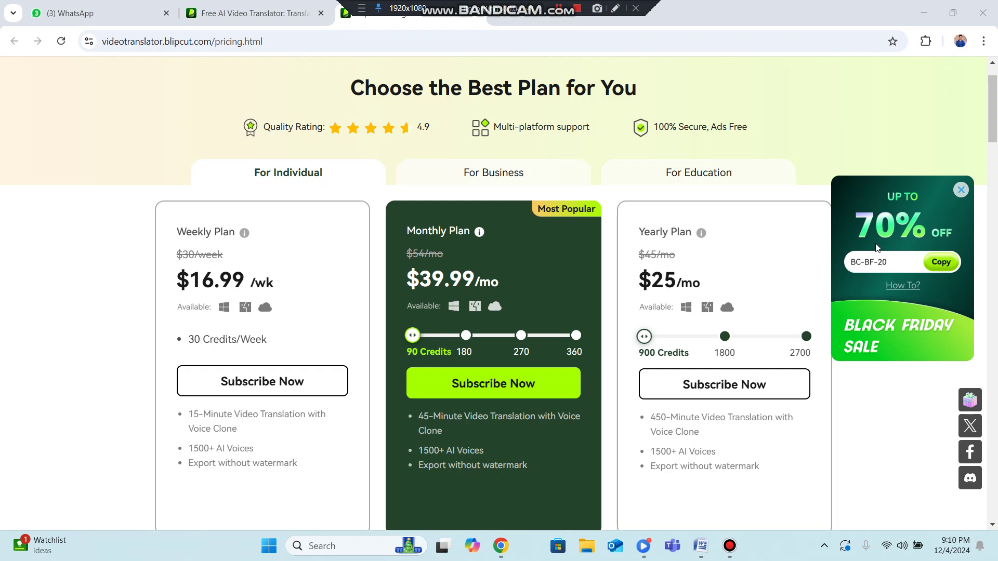
scroll(716, 157, "down", 3)
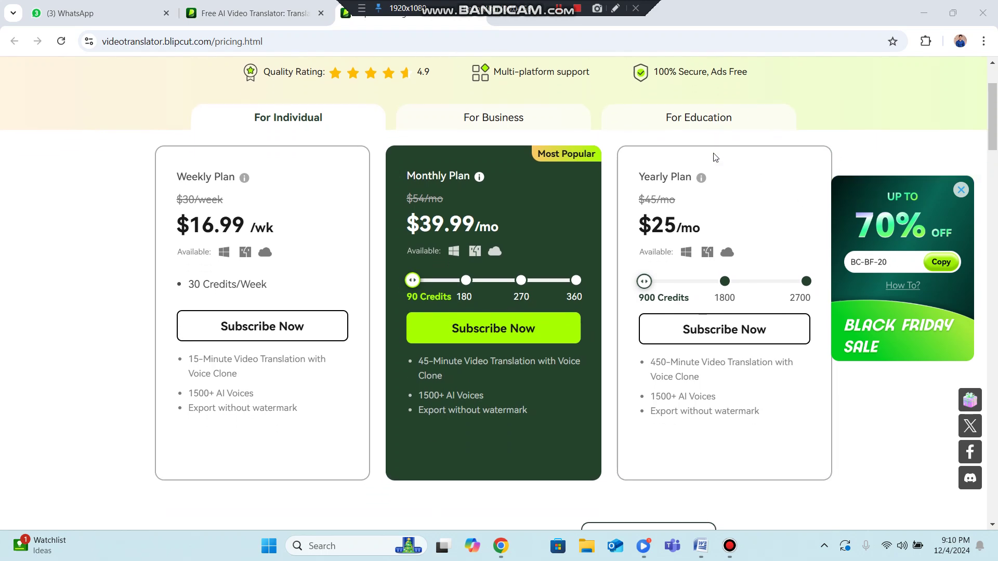
scroll(715, 157, "up", 1)
scroll(715, 157, "up", 1)
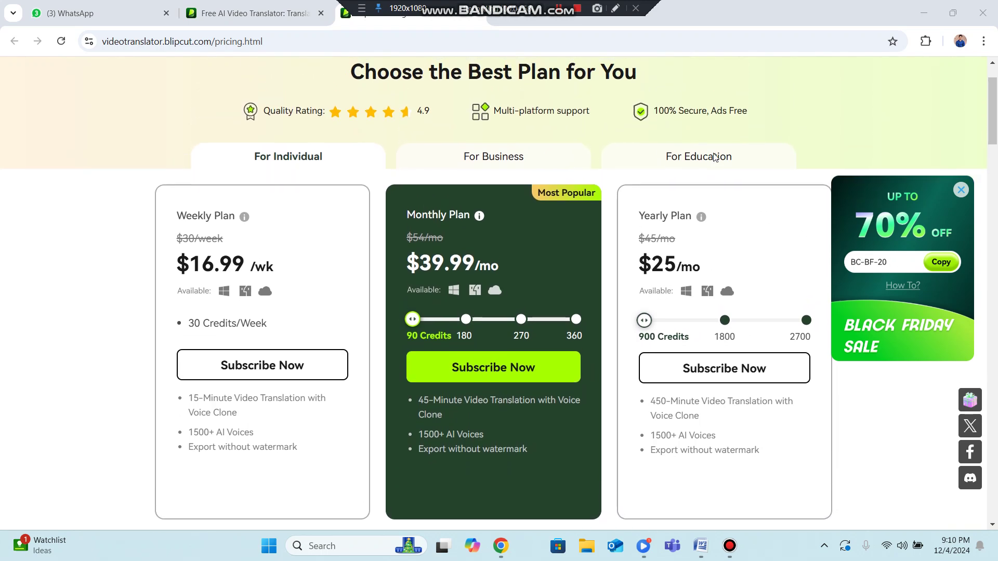
left_click(495, 159)
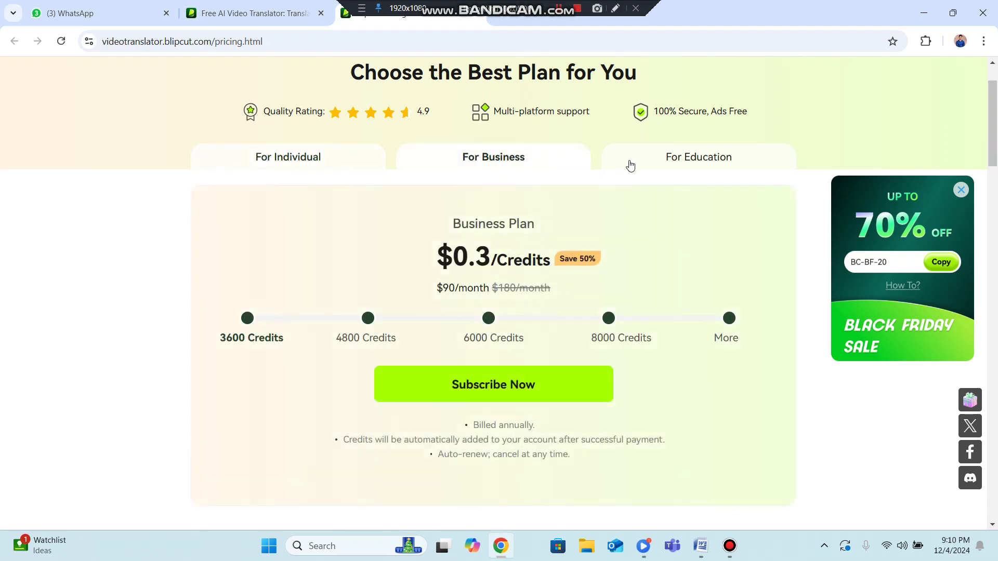
- Check the education discount page, then return to the For Individual Weekly $16.99, Monthly $39.99, Yearly plans
left_click(681, 159)
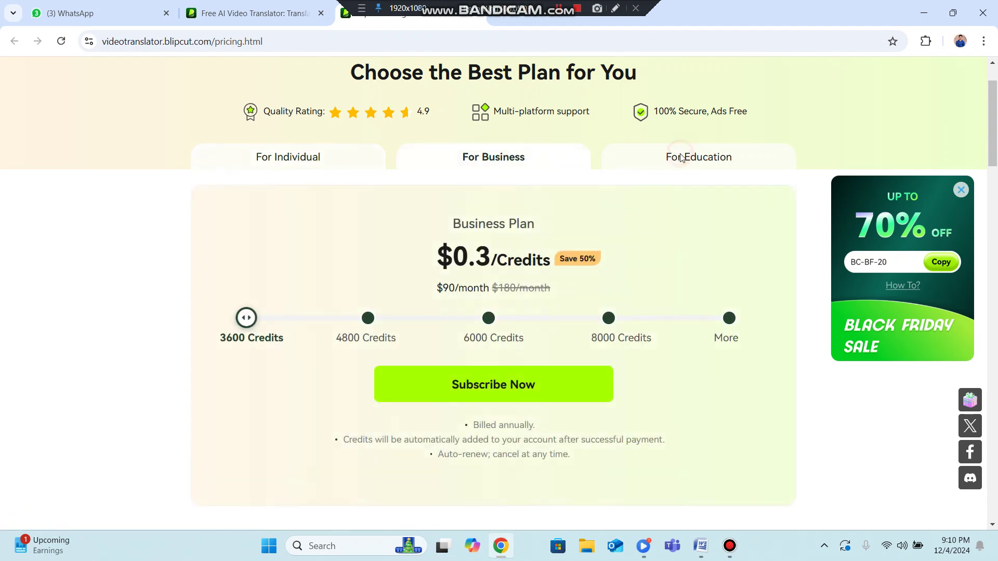
key("alt+Left")
left_click(336, 162)
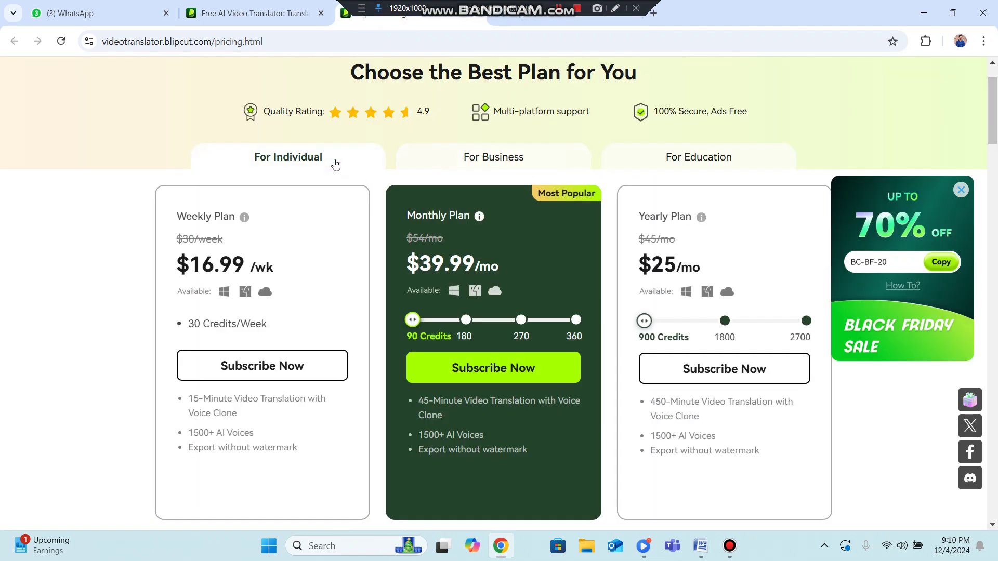
scroll(337, 164, "down", 1)
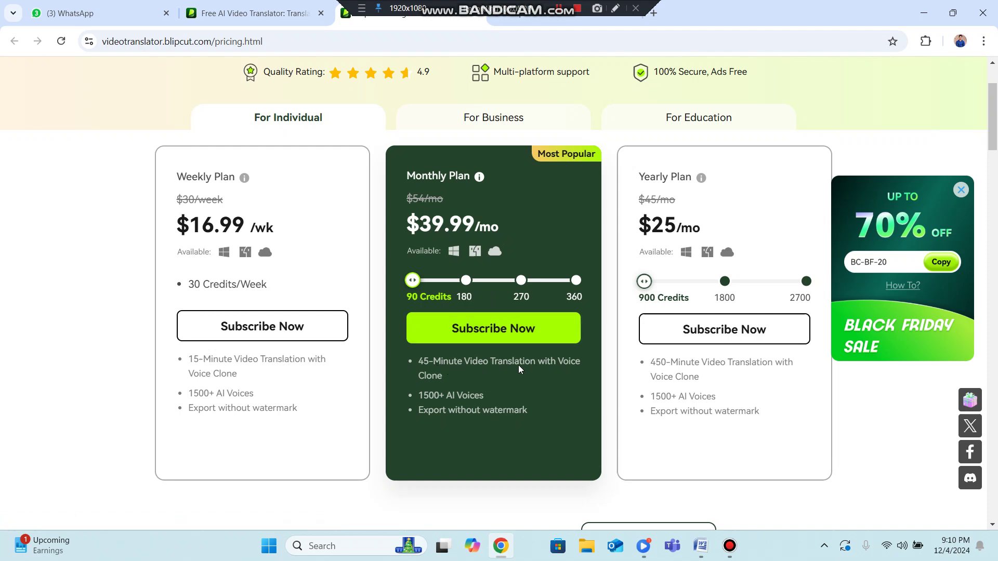
scroll(519, 365, "down", 10)
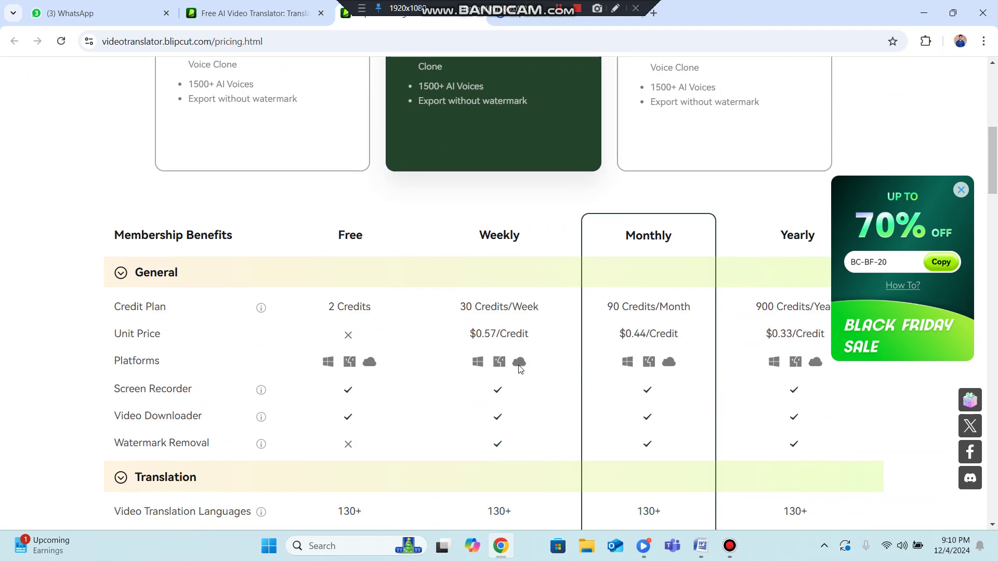
scroll(519, 369, "down", 1)
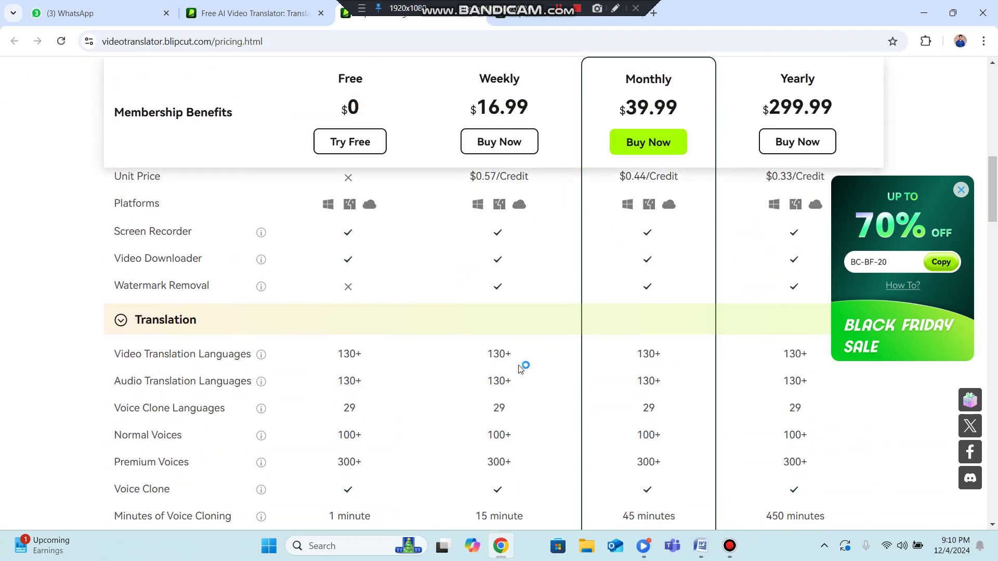
scroll(517, 423, "down", 2)
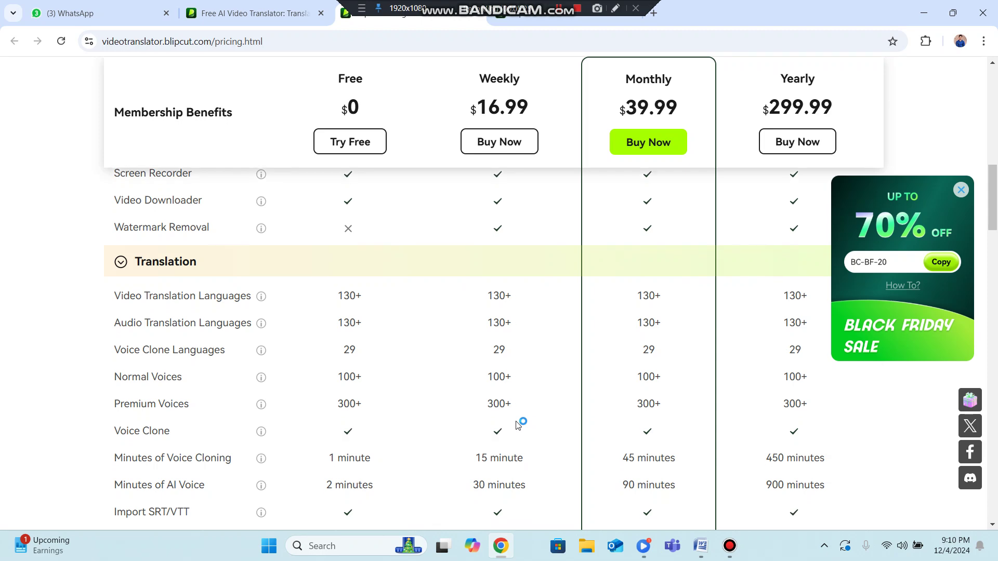
scroll(517, 425, "down", 10)
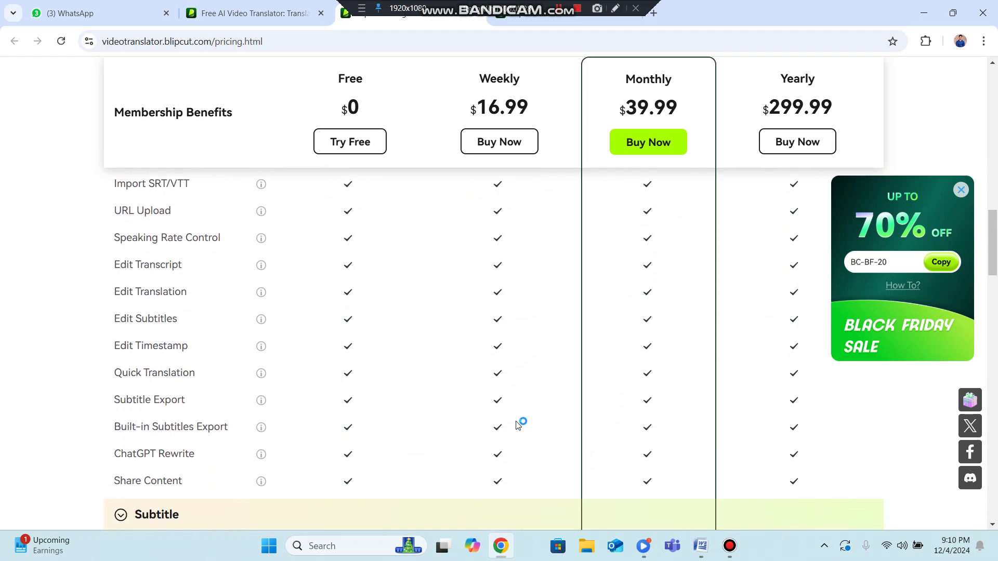
scroll(517, 425, "down", 6)
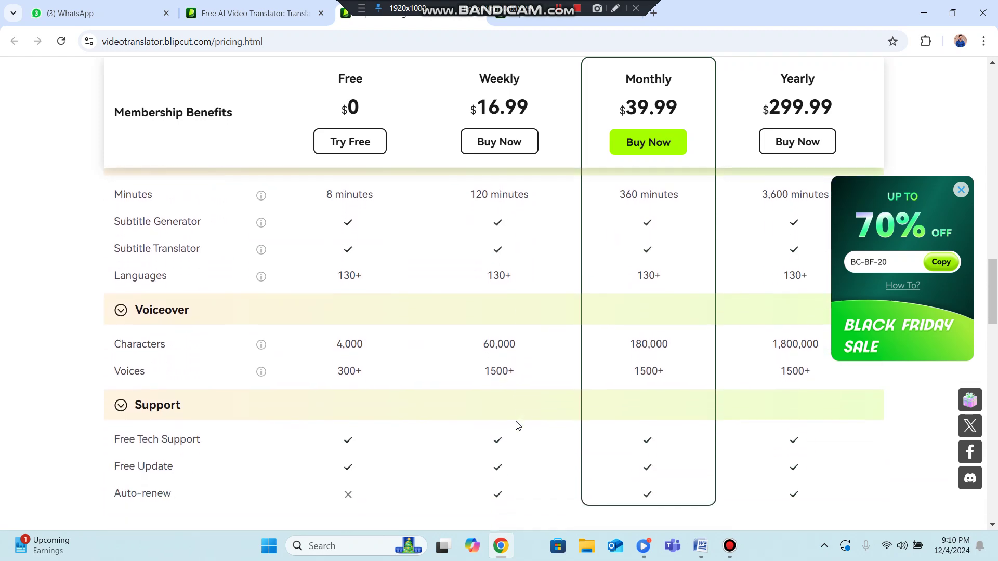
scroll(518, 426, "up", 3)
scroll(518, 425, "up", 1)
scroll(518, 425, "down", 10)
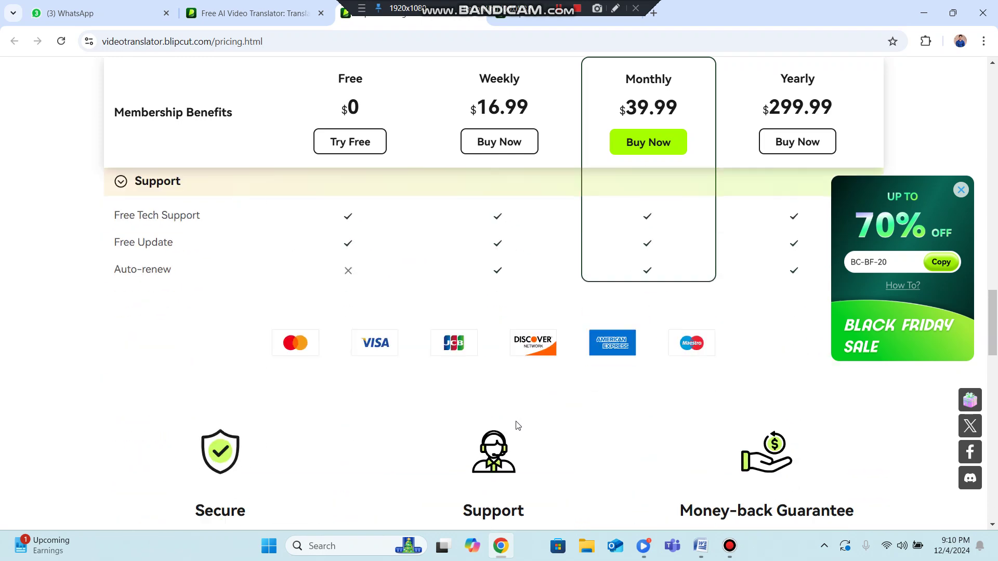
scroll(518, 425, "down", 5)
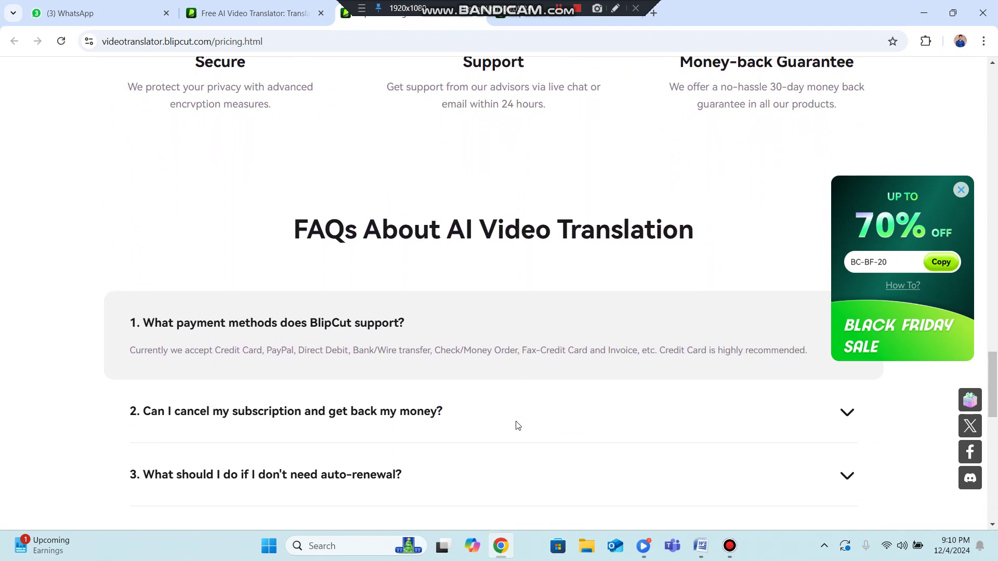
scroll(518, 426, "up", 15)
scroll(517, 425, "up", 10)
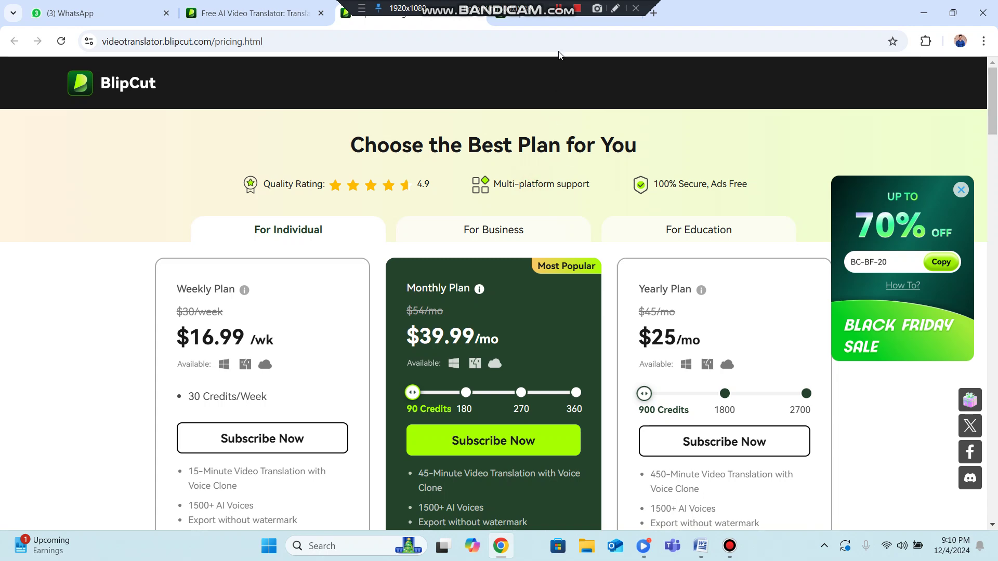
- Accept all cookies on the 30% OFF Teacher and Healthcare Discount page and scroll through its steps
left_click(564, 20)
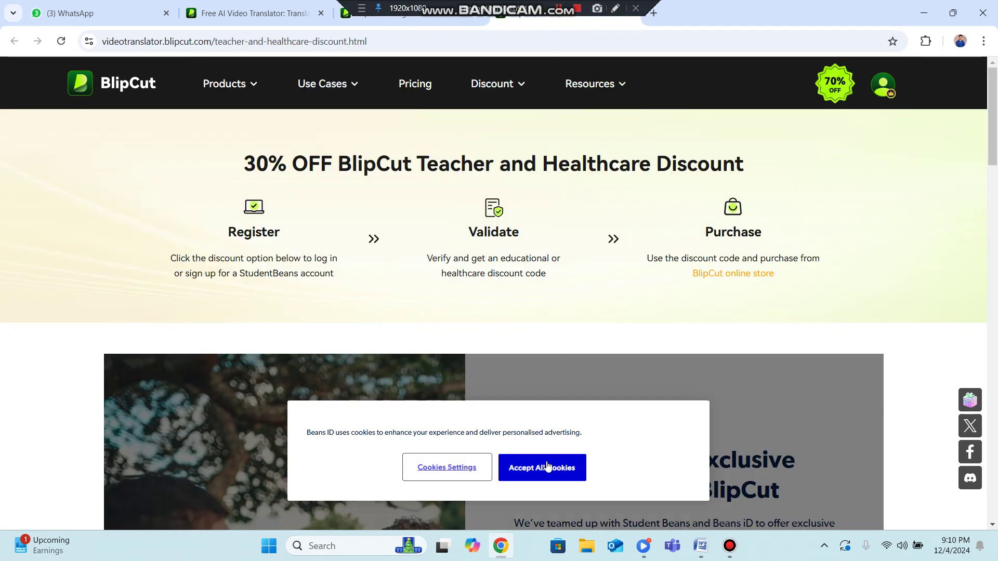
left_click(549, 466)
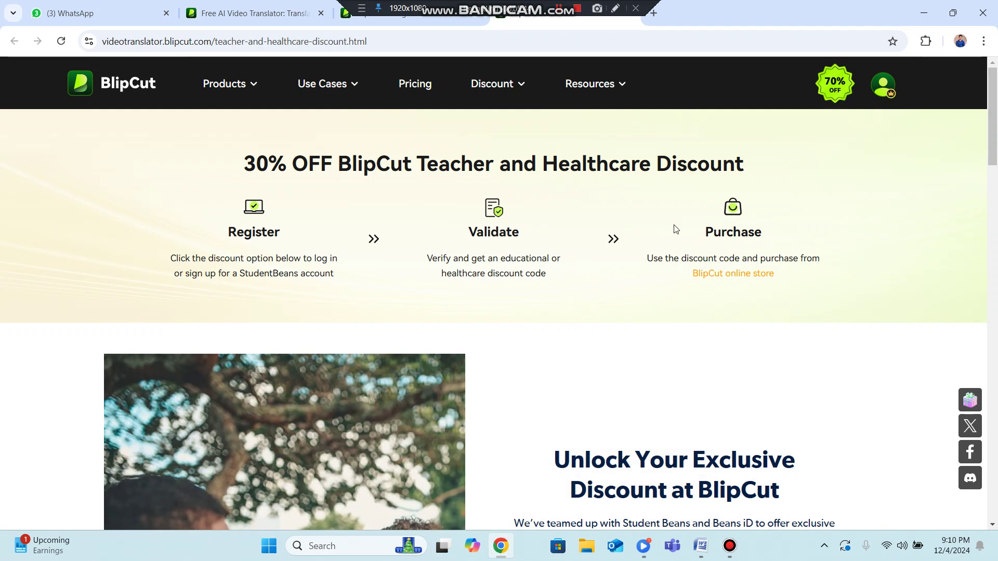
scroll(674, 229, "down", 5)
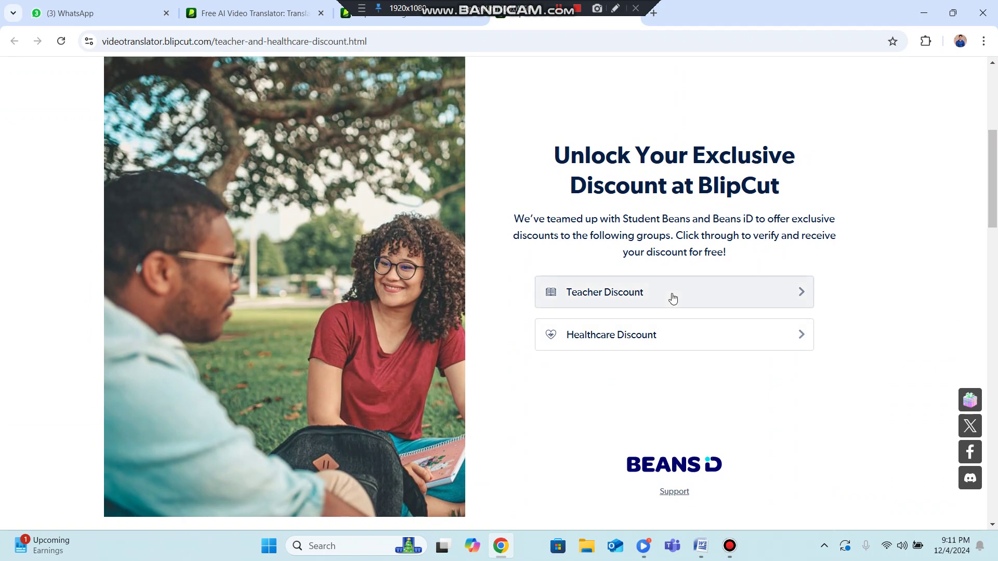
scroll(673, 298, "down", 8)
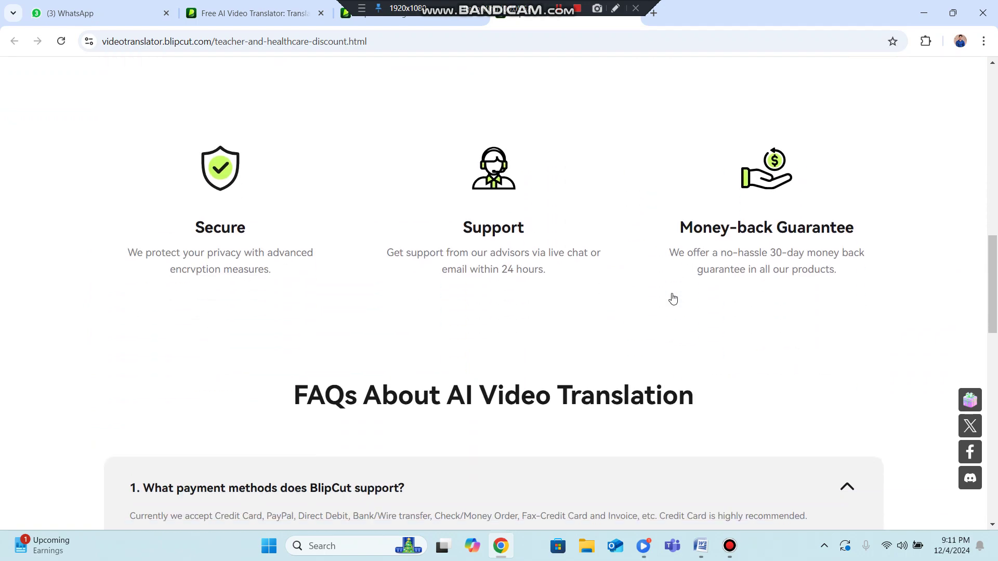
scroll(673, 299, "down", 7)
scroll(673, 299, "up", 20)
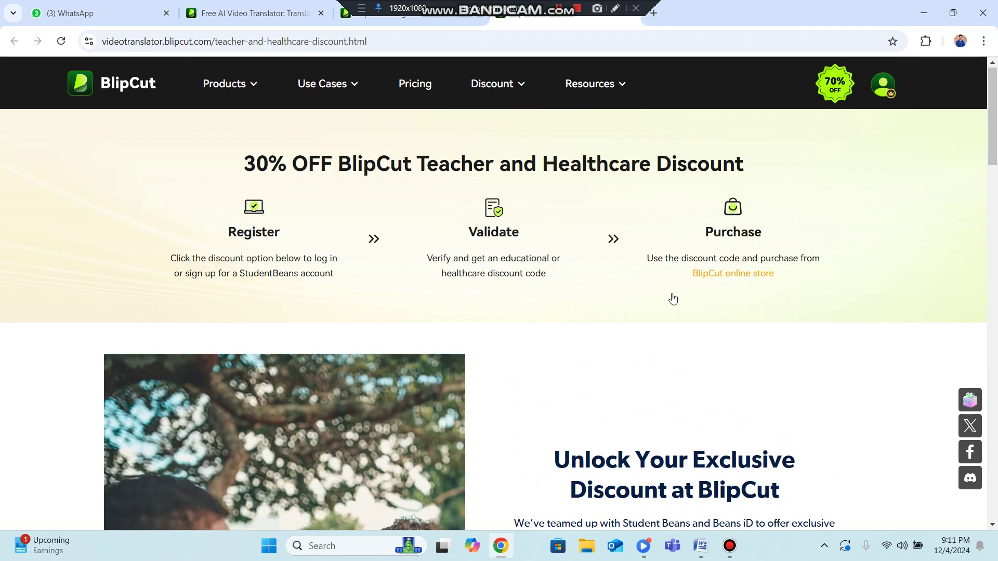
- Browse the Discount, Use Cases, account and Products menus, leaving the Products mega menu open
mouse_move(496, 85)
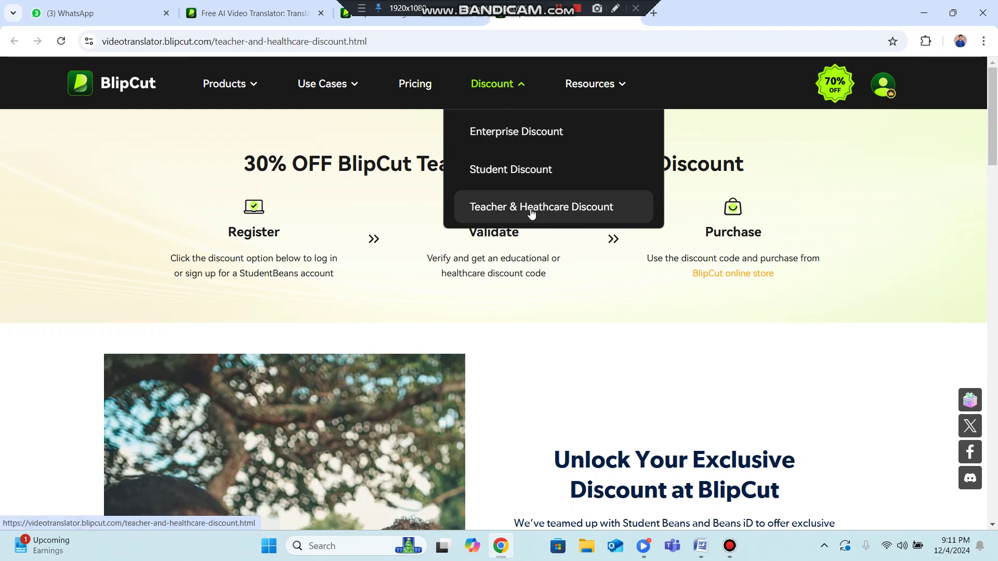
mouse_move(322, 91)
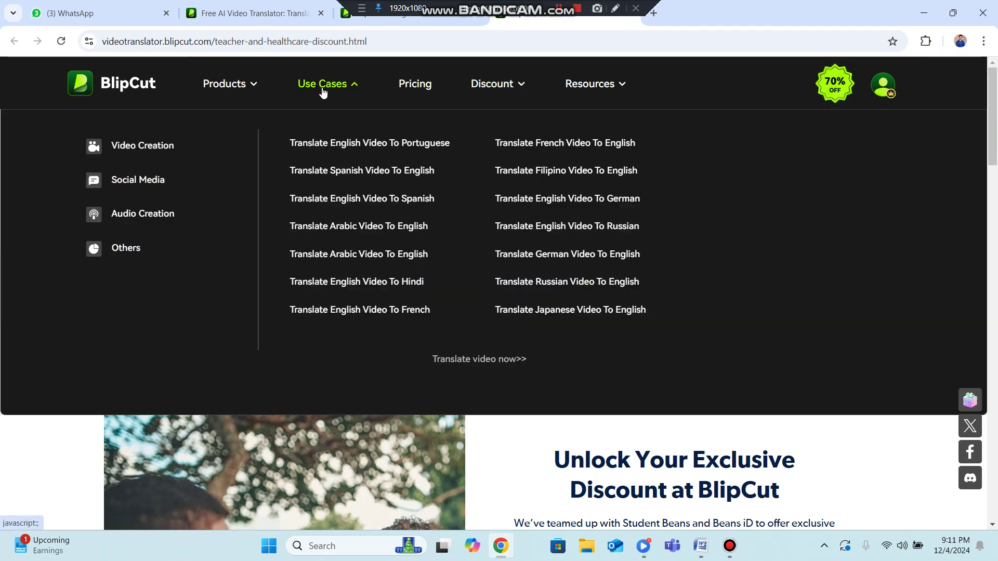
mouse_move(226, 89)
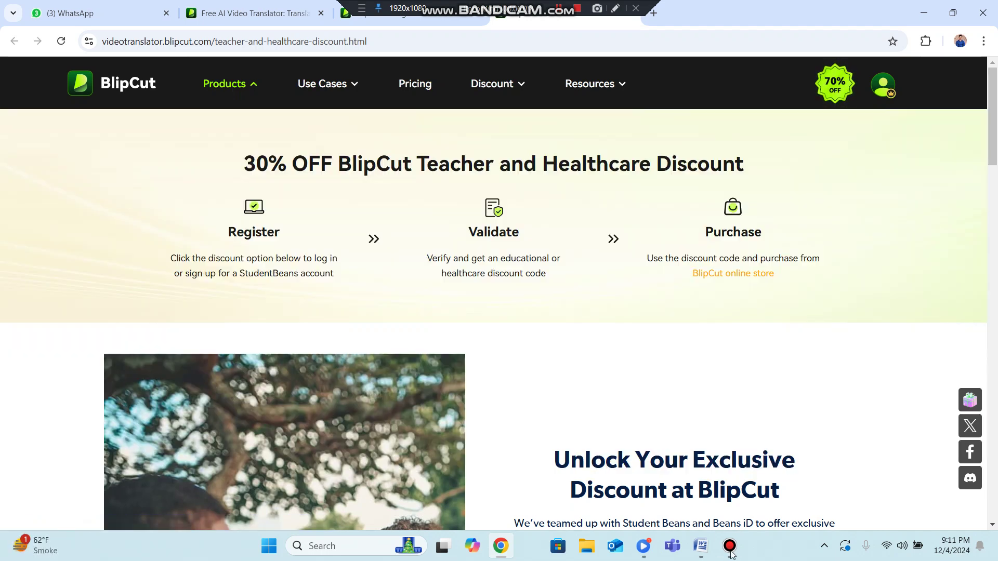
mouse_move(872, 72)
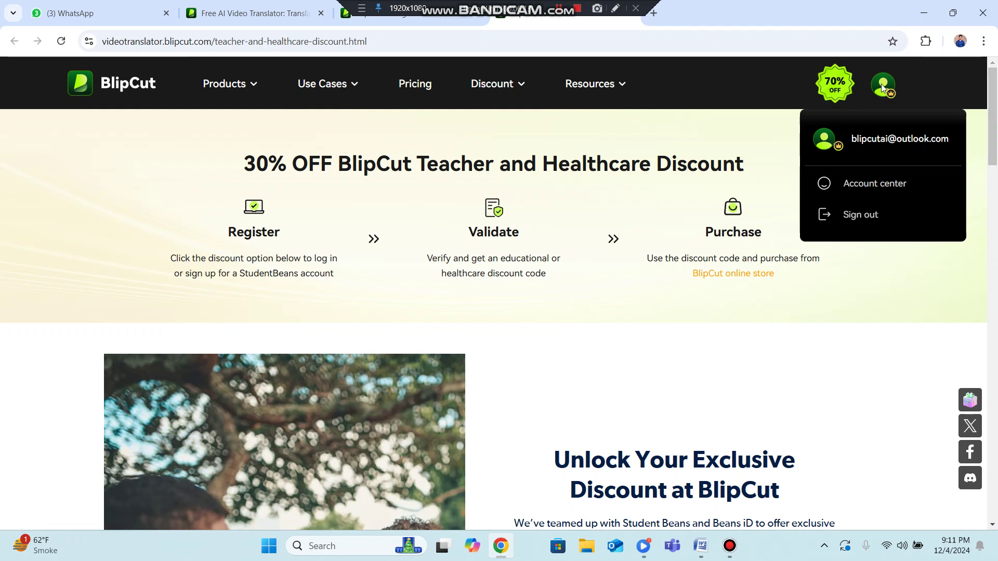
- Open the AI Video Translator landing page from Products and attempt the Download for Windows
mouse_move(260, 85)
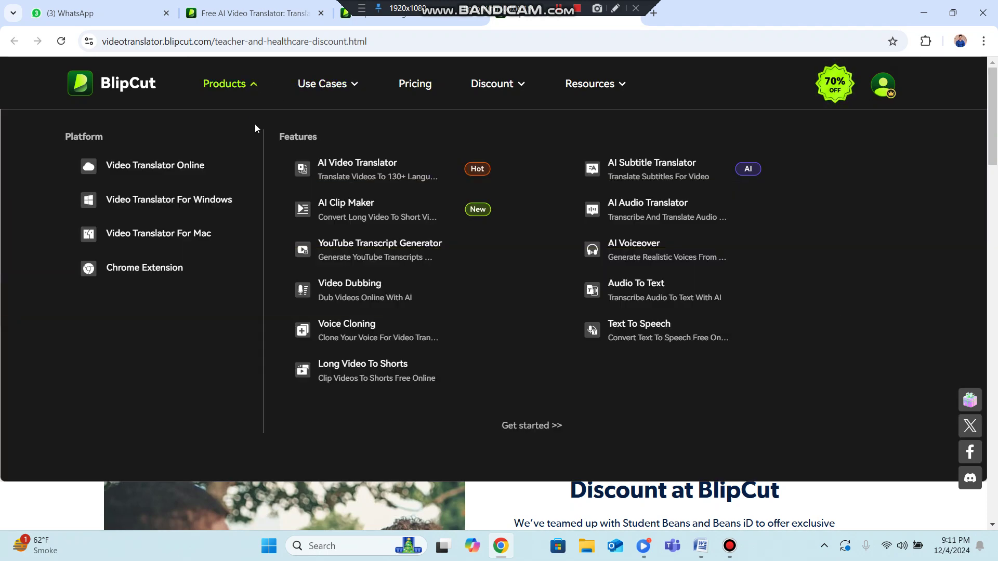
left_click(338, 176)
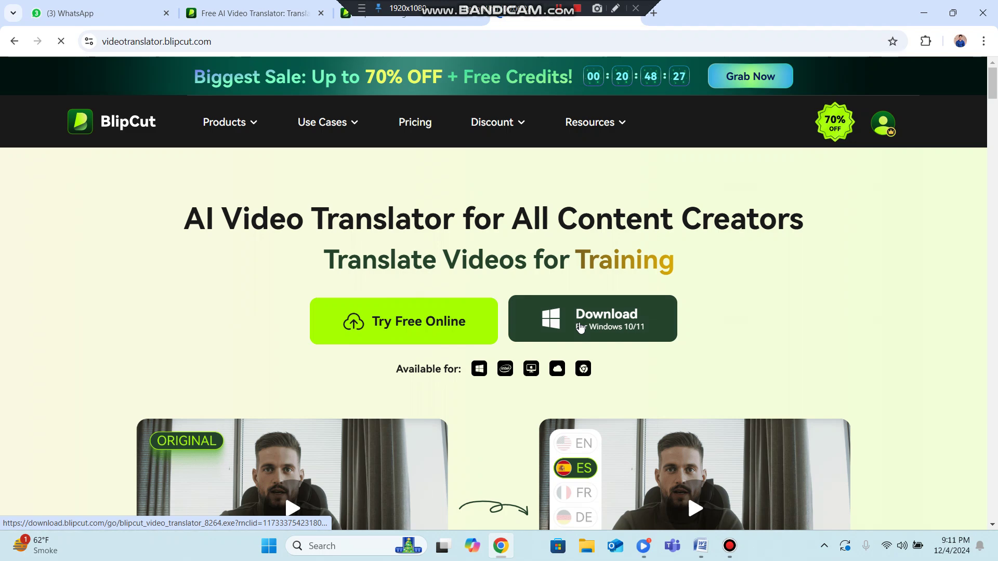
left_click(574, 337)
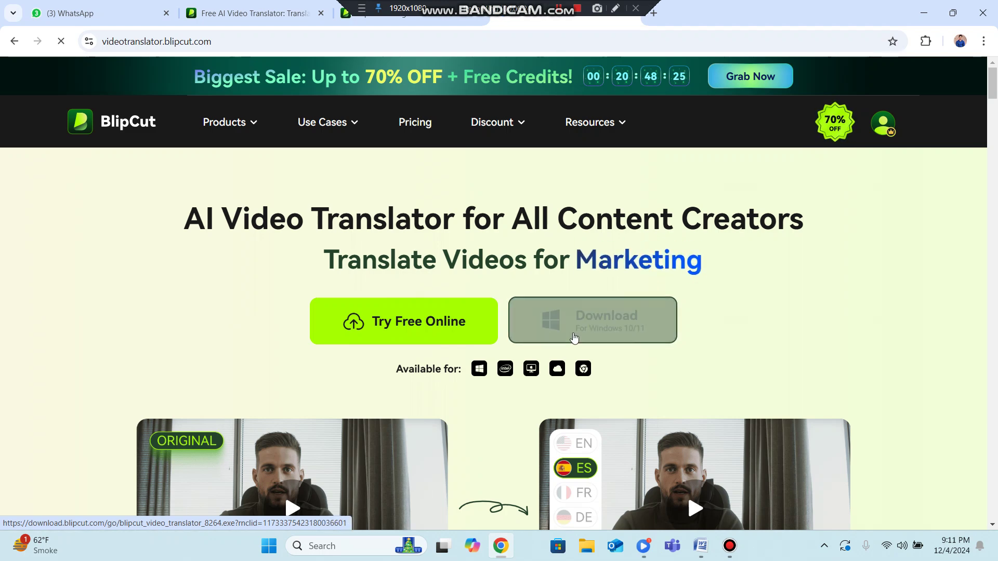
left_click(576, 335)
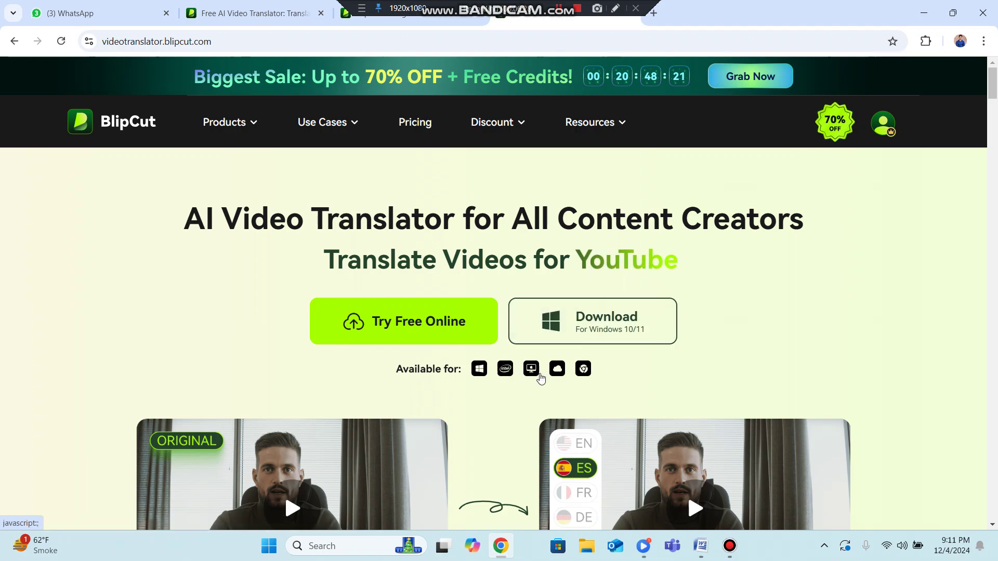
scroll(583, 374, "down", 5)
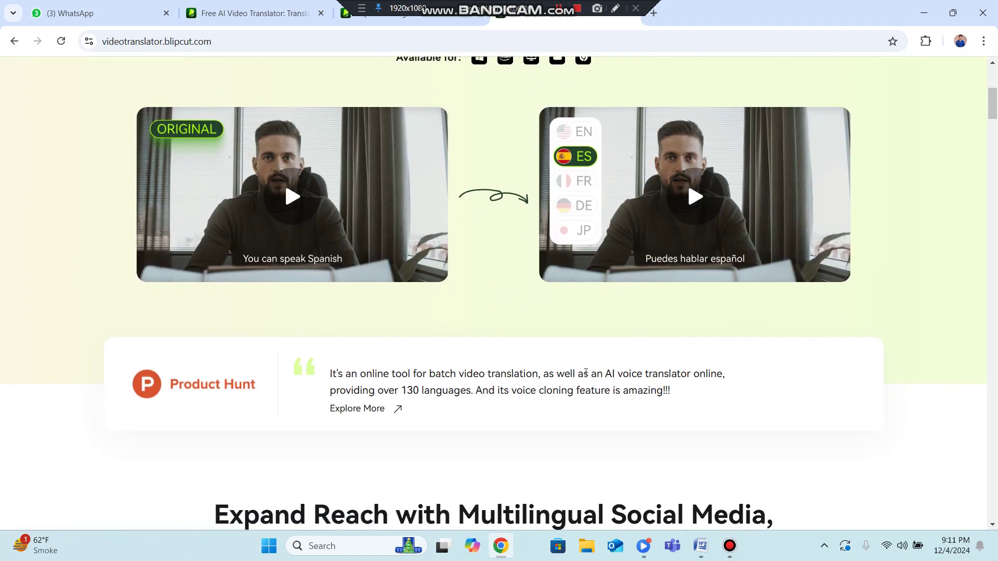
- Open the AI Speak Subtitles for YouTube extension's Chrome Web Store page from Available for
scroll(585, 373, "down", 5)
scroll(586, 338, "up", 8)
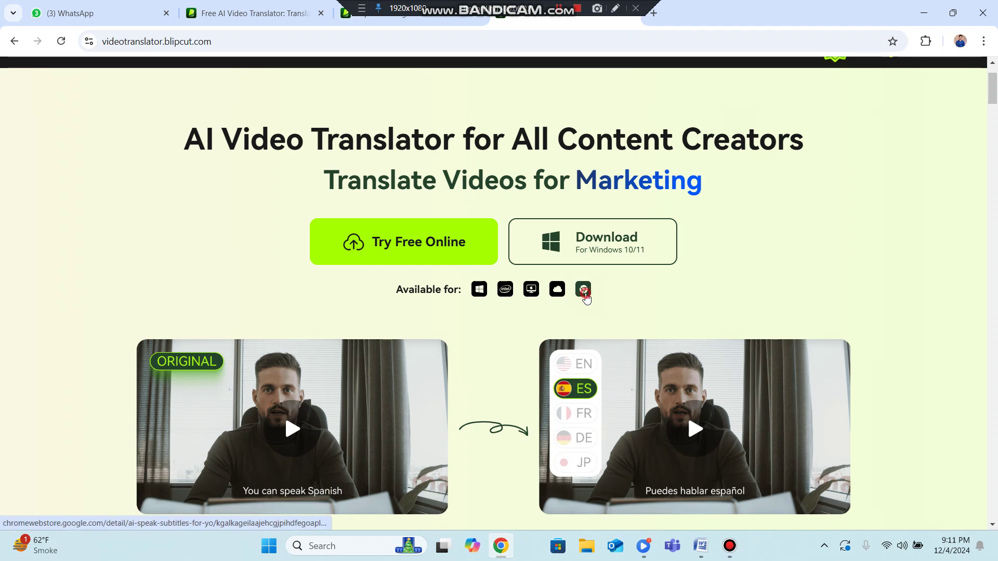
left_click(585, 292)
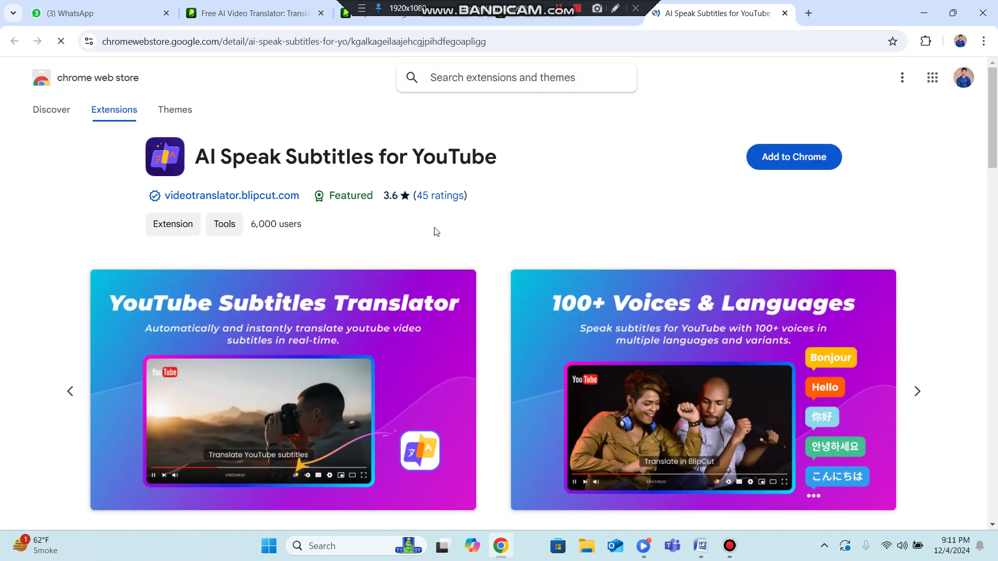
- Switch back to the BlipCut page and launch its online Video Translator tool
left_click(270, 13)
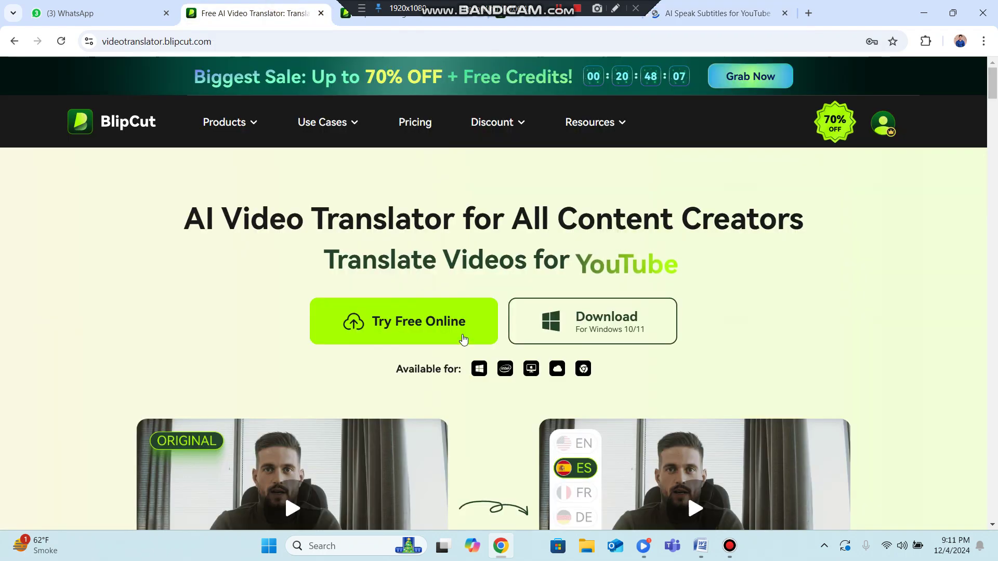
left_click(429, 306)
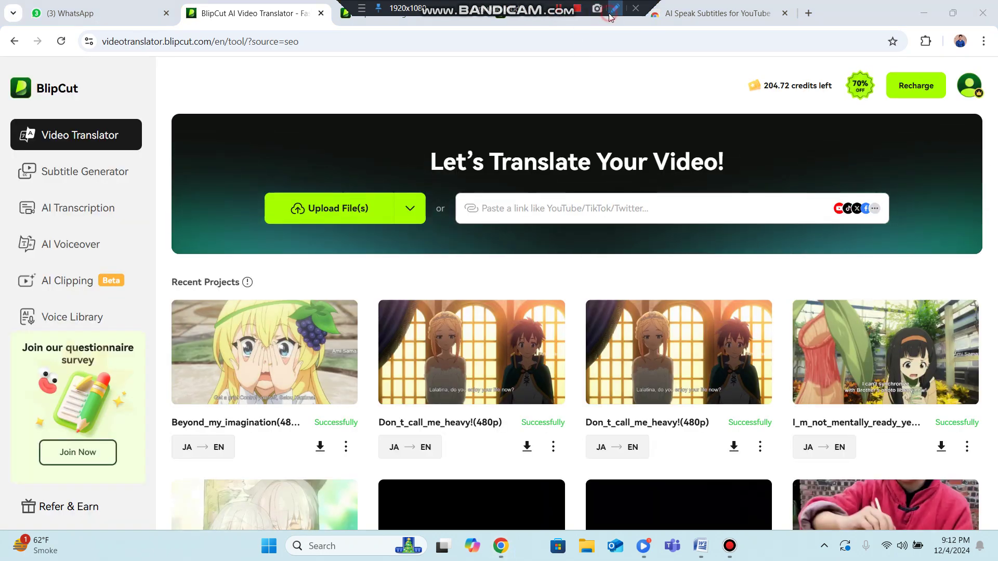
- Bring up the YouTube tab showing the DOREX RACE 2 EARN TELEGRAM BOT video
left_click(615, 8)
left_click_drag(243, 168, 436, 239)
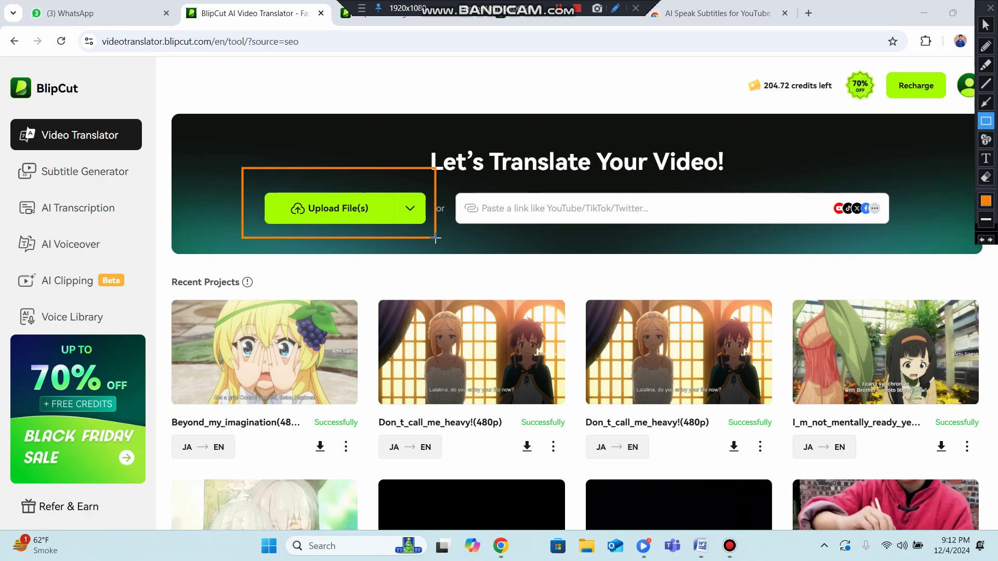
left_click(615, 8)
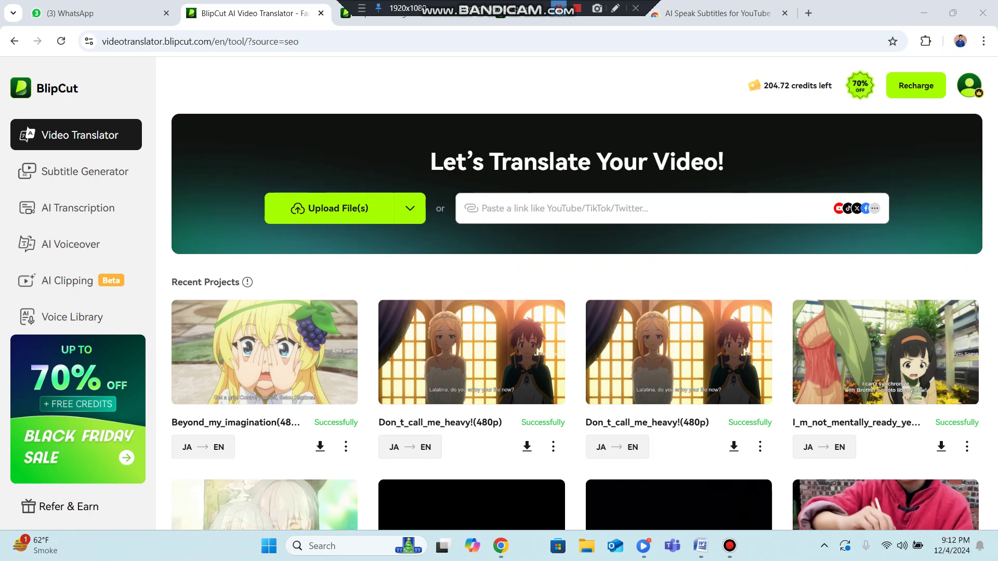
left_click(557, 7)
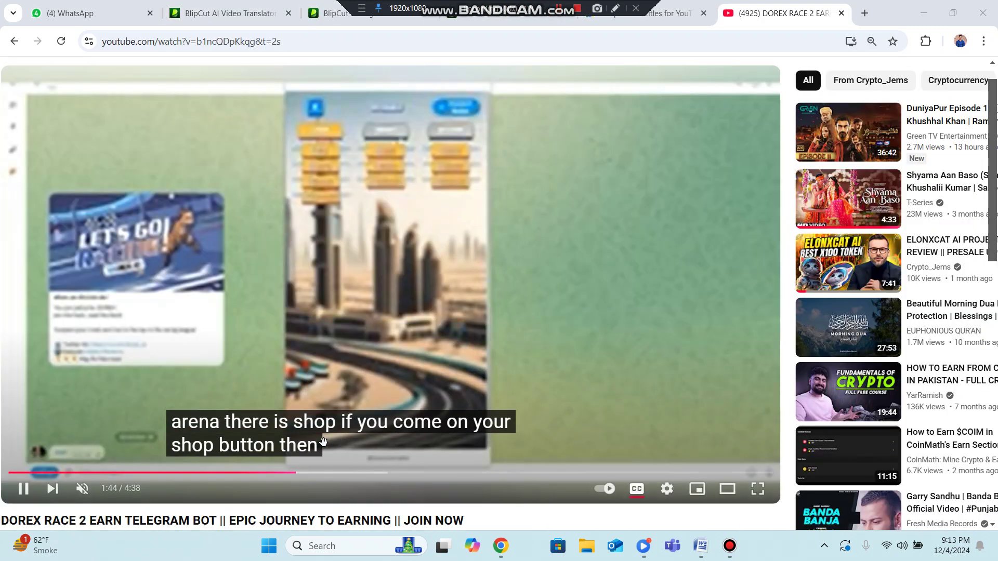
- Cut the DOREX video's URL from the address bar and return to BlipCut's link field
left_click(285, 41)
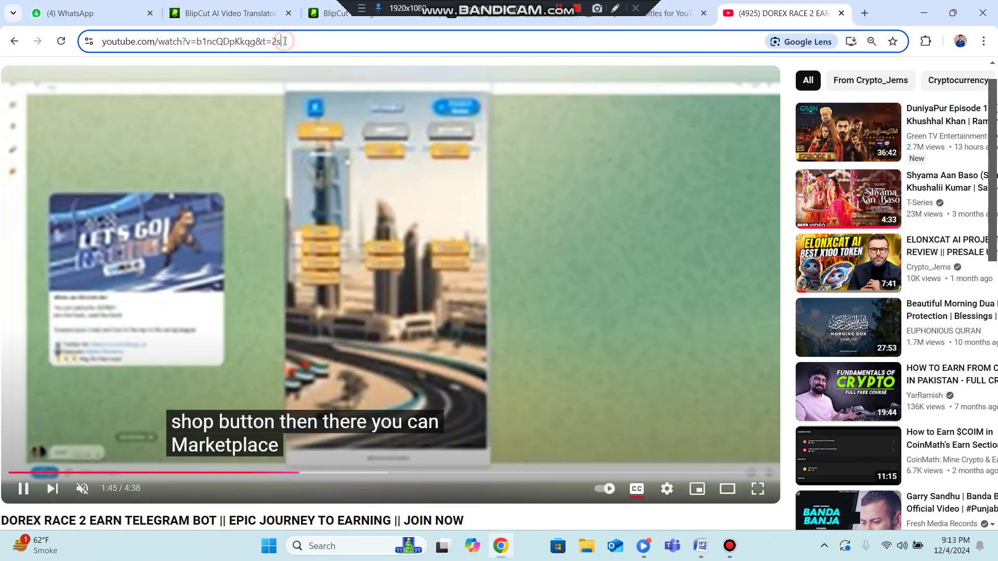
key("ctrl+x")
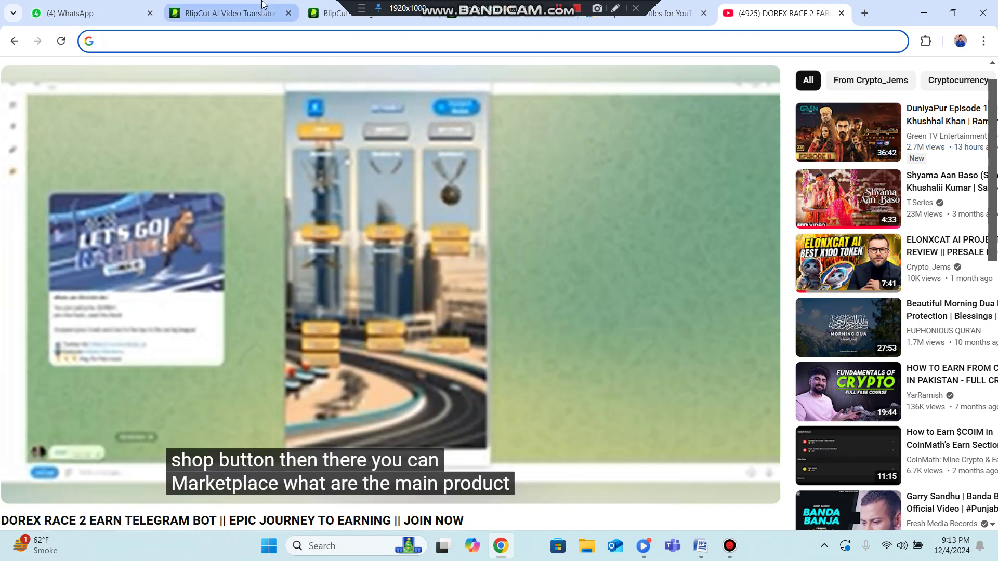
left_click(229, 13)
left_click(541, 209)
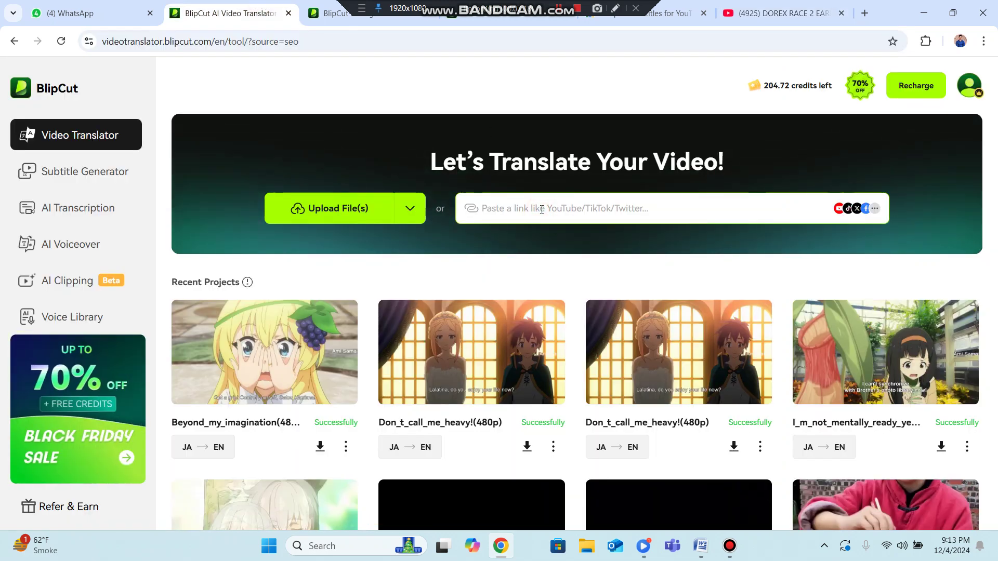
- Paste the DOREX YouTube URL into BlipCut's link field and submit it
key("ctrl+v")
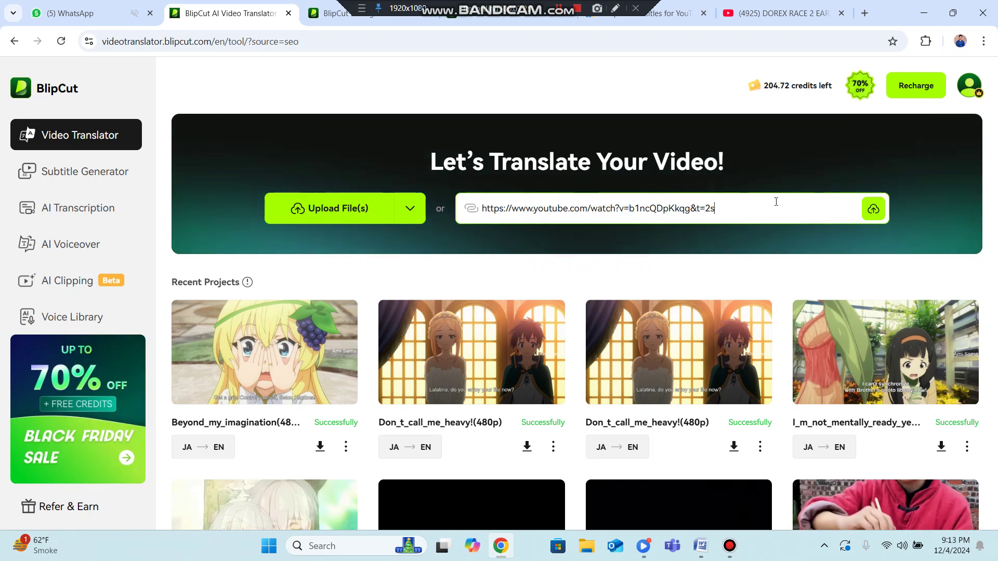
left_click(873, 208)
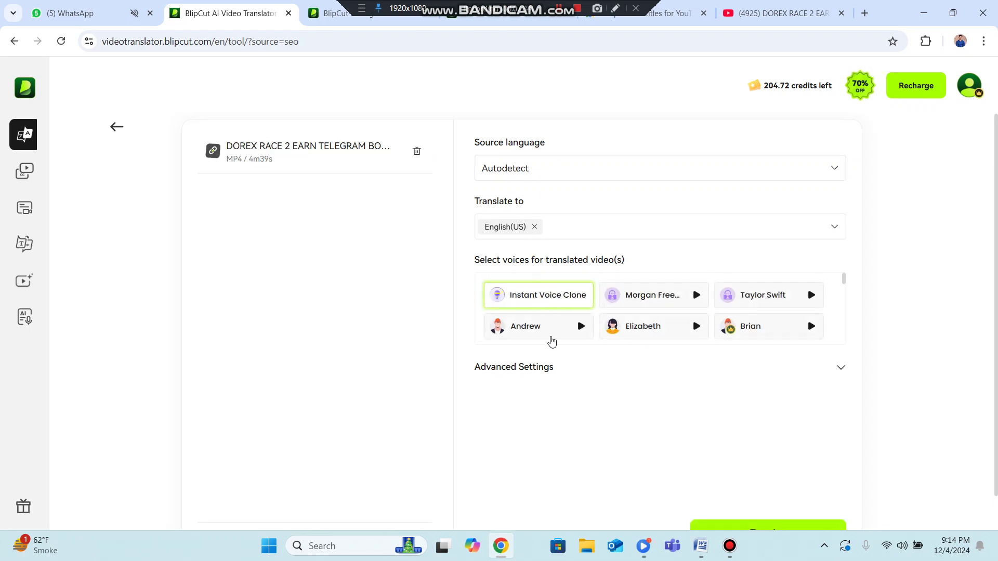
- Keep Autodetect as source, add Spanish(ES) beside English(US) as a target, and open voice selection
left_click(528, 173)
left_click(529, 174)
left_click(622, 225)
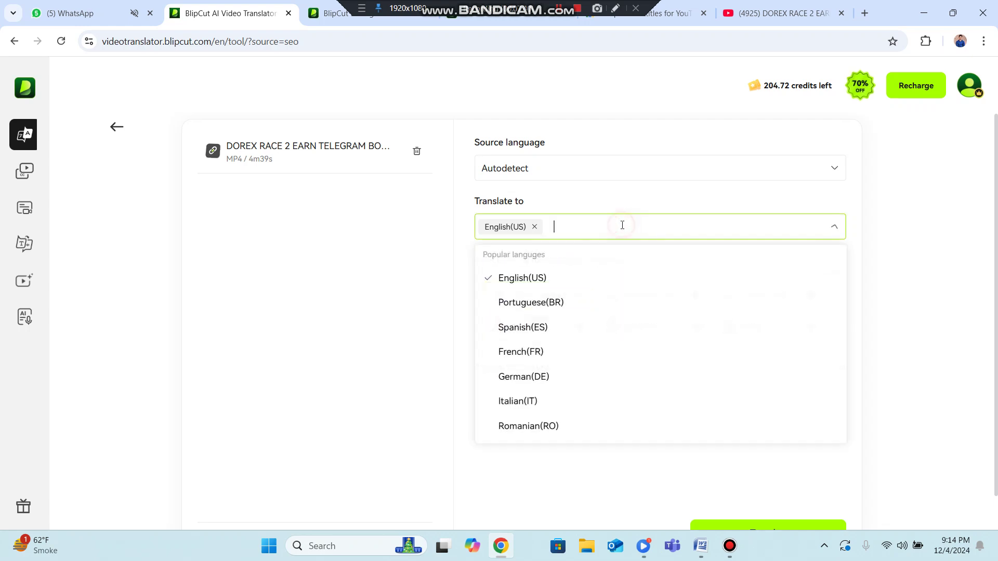
left_click(564, 338)
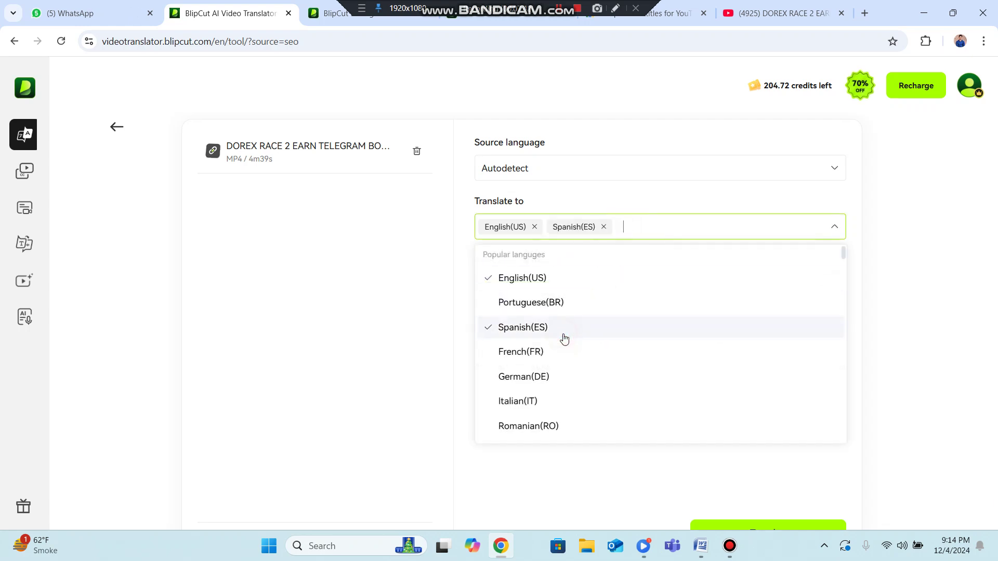
scroll(563, 341, "down", 4)
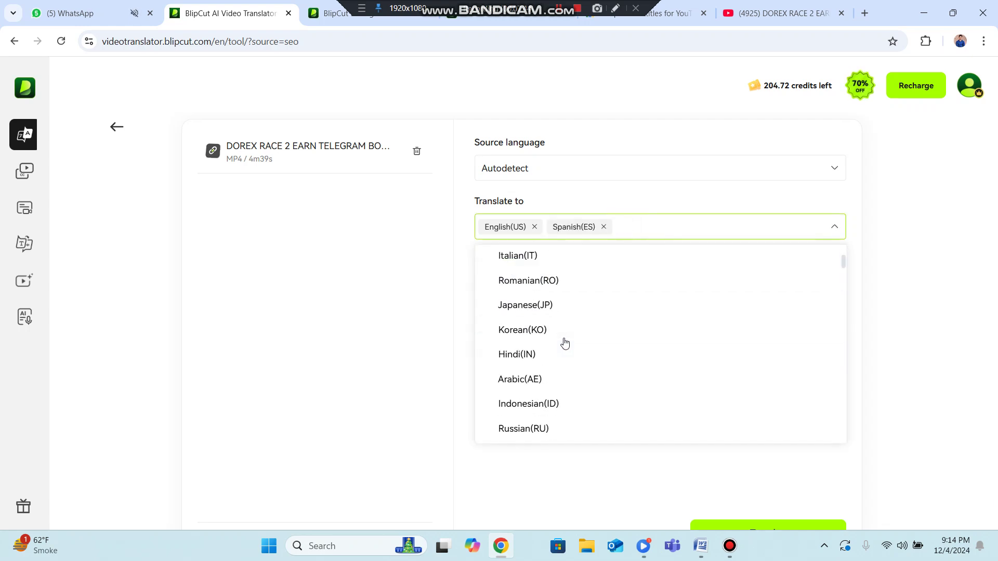
left_click(599, 471)
scroll(601, 473, "down", 1)
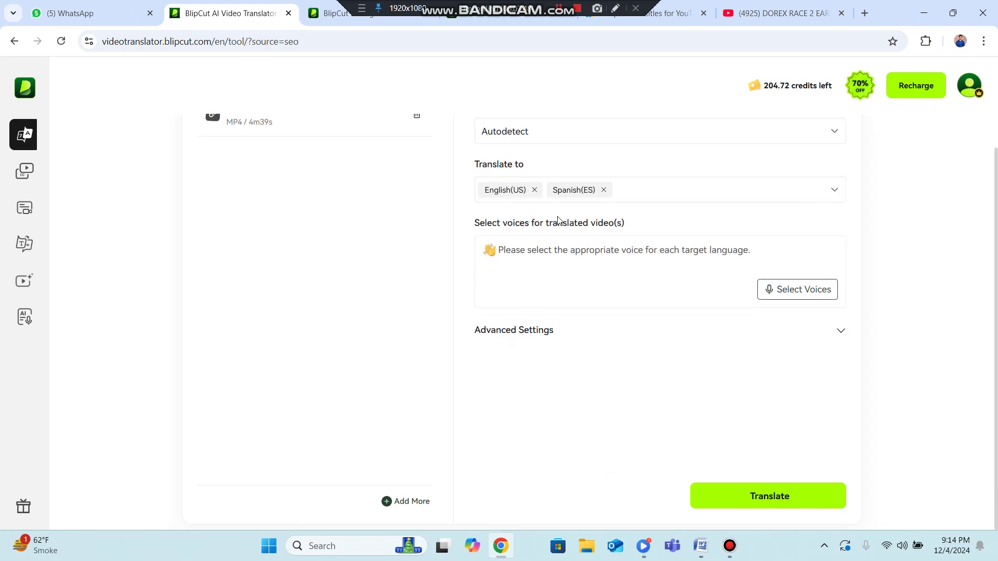
left_click(795, 294)
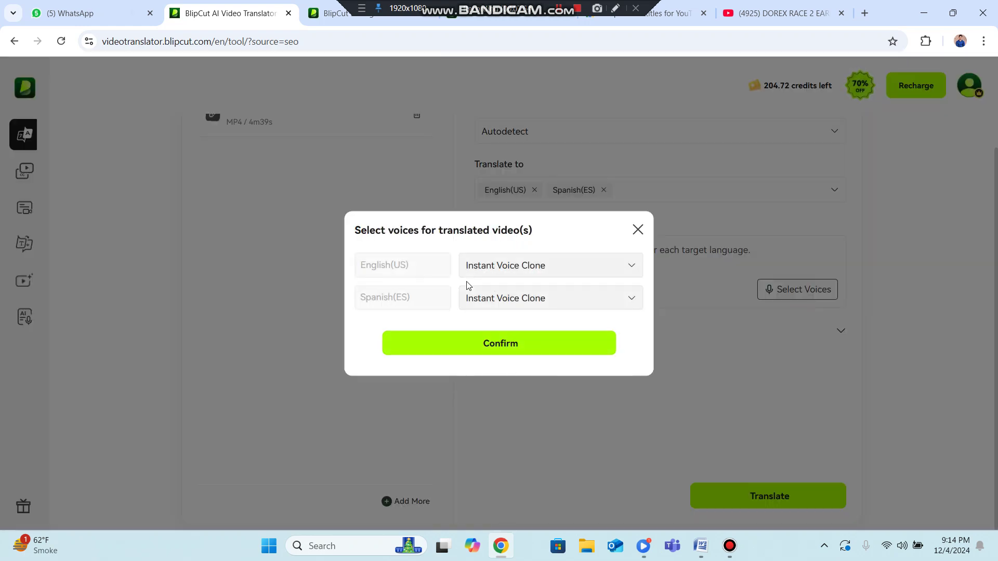
- Assign the Nil voice to Spanish(ES), confirm the voices, and continue to the summary
left_click(527, 300)
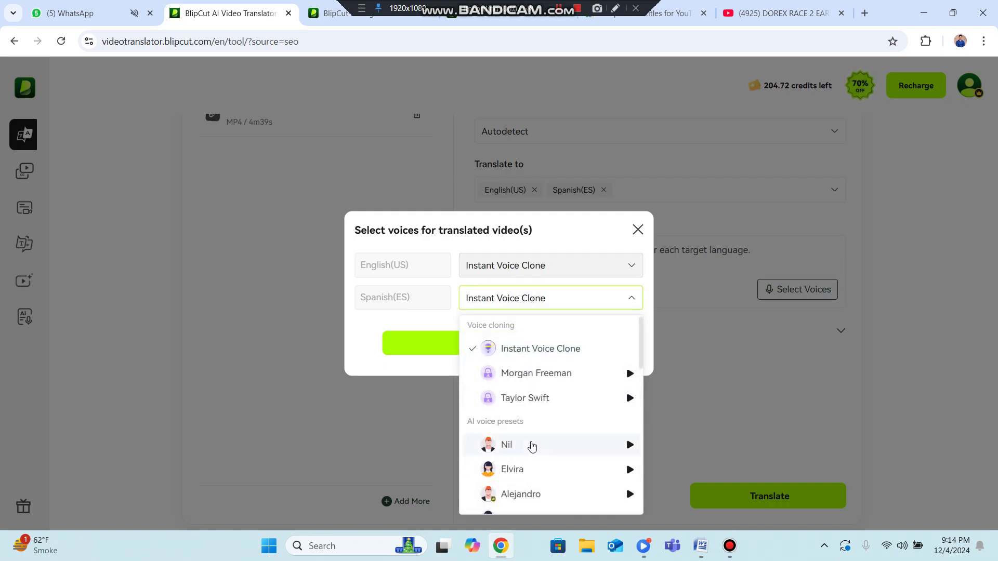
left_click(531, 445)
left_click(530, 353)
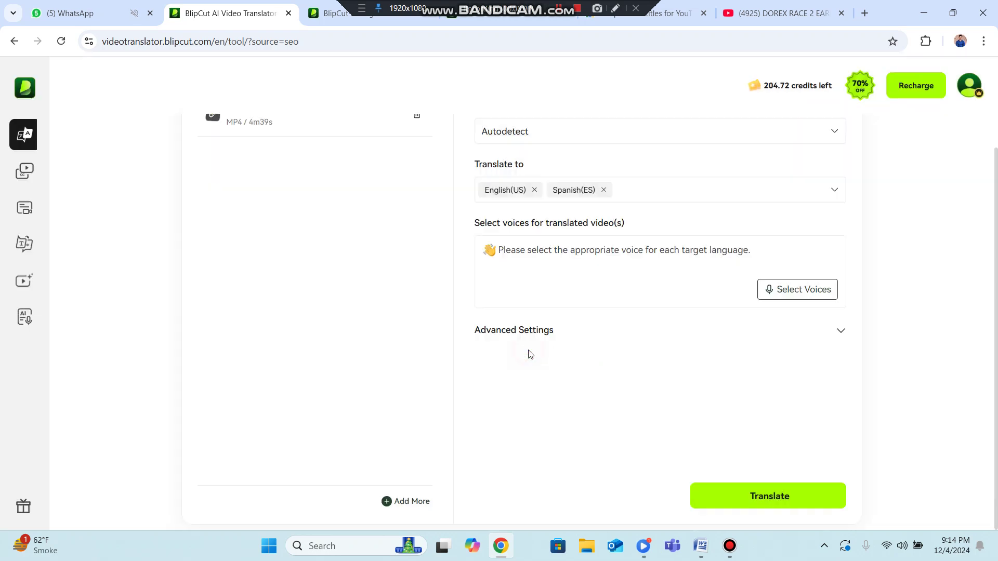
left_click(769, 496)
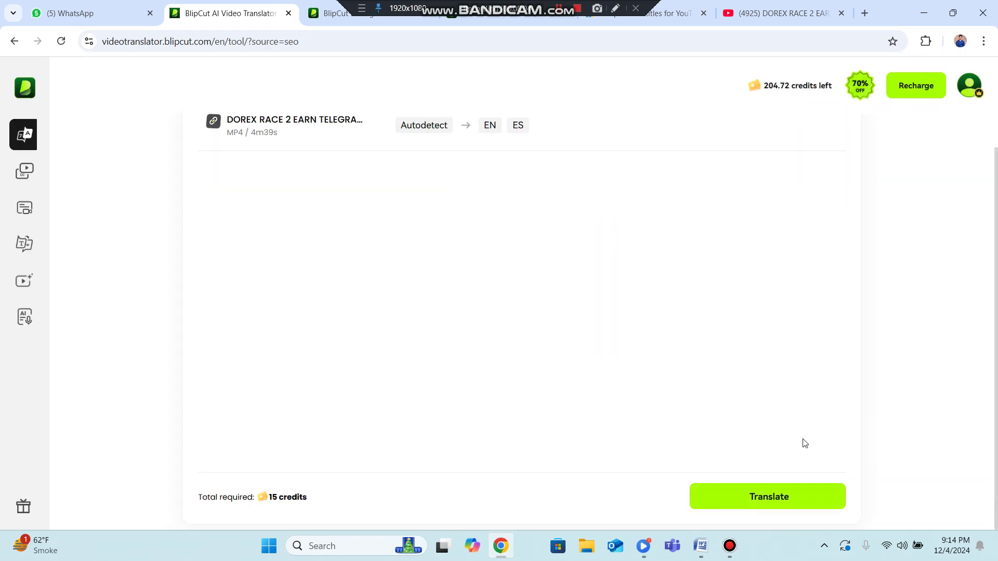
- Launch the 15-credit EN and ES translation task for the DOREX video
left_click(774, 499)
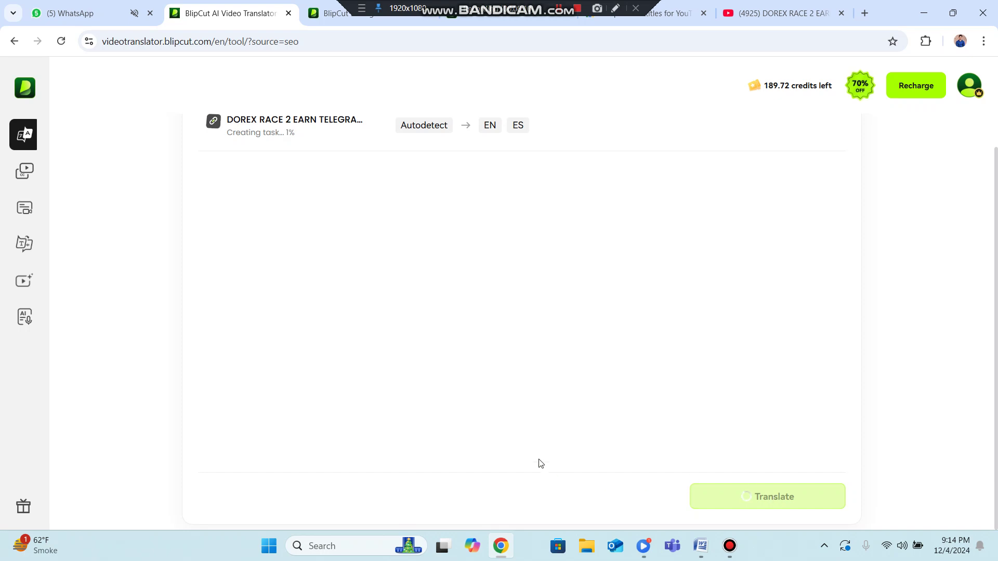
mouse_move(788, 84)
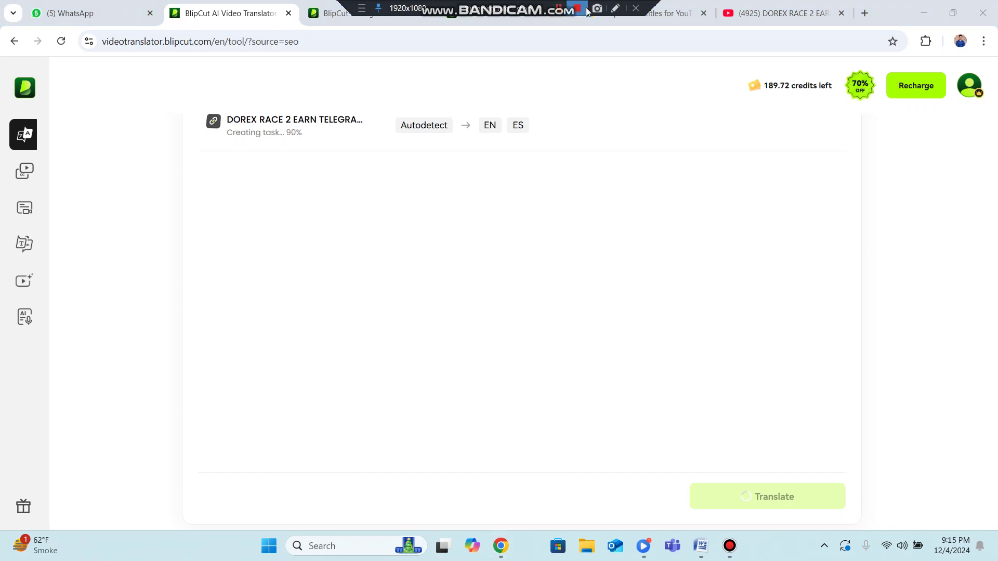
left_click(615, 8)
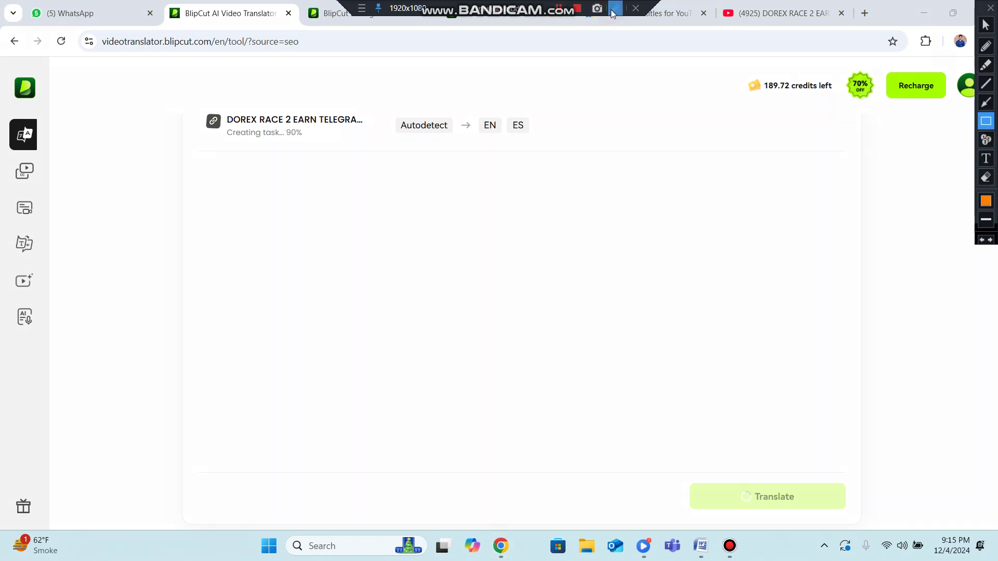
left_click(986, 46)
left_click(293, 145)
mouse_move(293, 148)
left_mouse_down()
mouse_move(321, 144)
mouse_move(294, 146)
mouse_move(294, 177)
mouse_move(295, 150)
mouse_move(413, 228)
mouse_move(439, 263)
left_mouse_up()
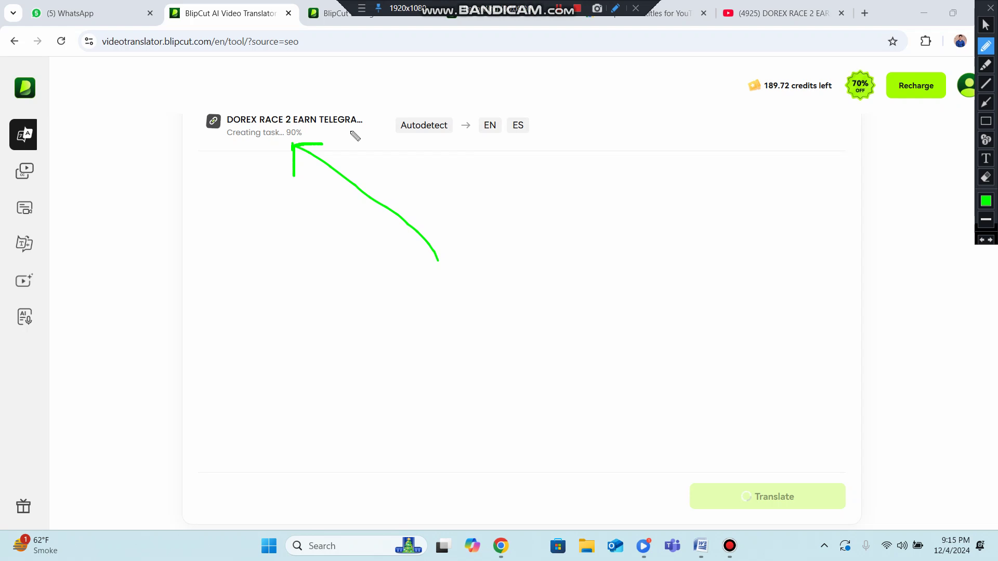
left_click(480, 133)
mouse_move(487, 134)
left_mouse_down()
mouse_move(500, 158)
mouse_move(531, 170)
mouse_move(536, 140)
left_mouse_up()
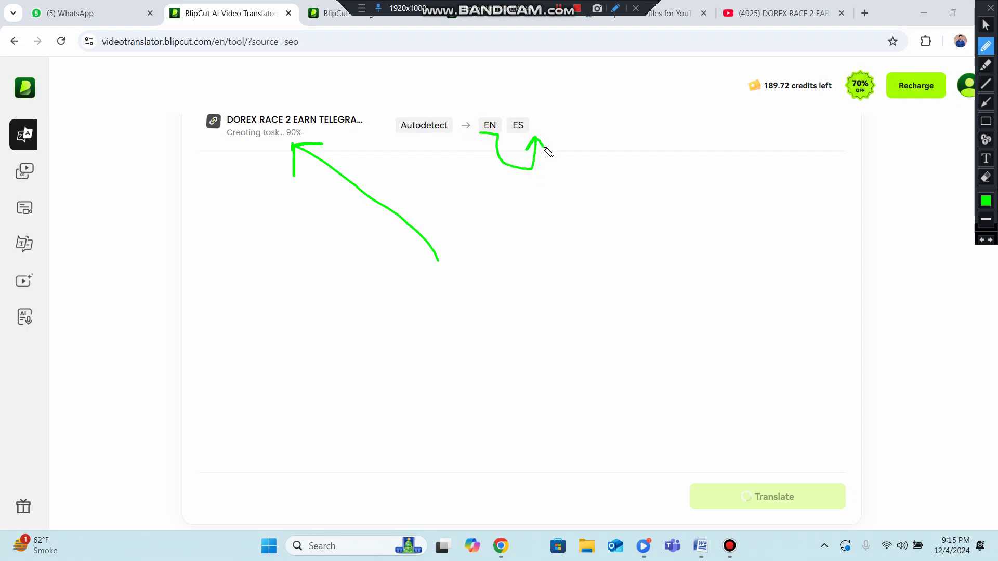
left_click(615, 7)
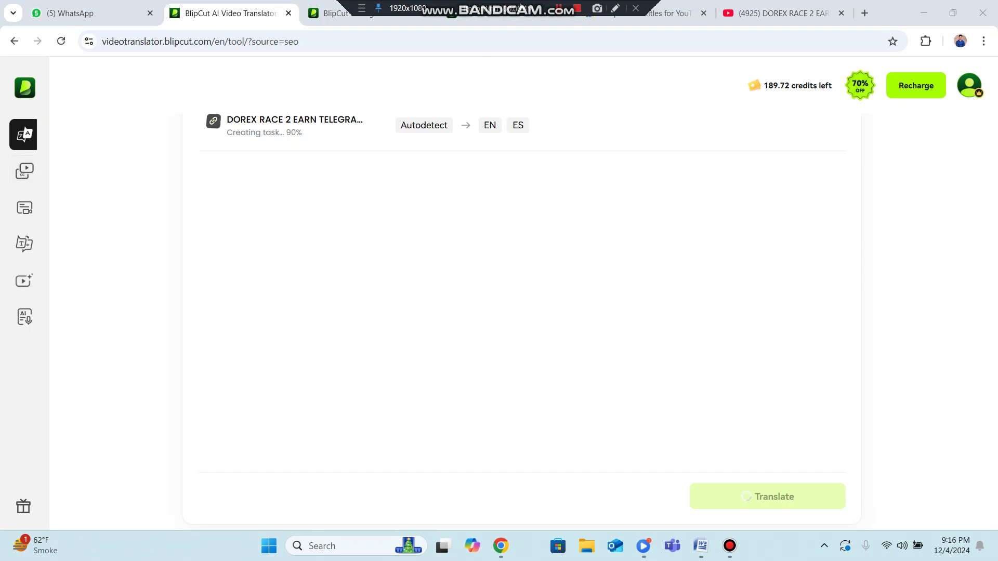
- Return to the Video Translator home and open the processing AUTO → ES DOREX project
left_click(24, 171)
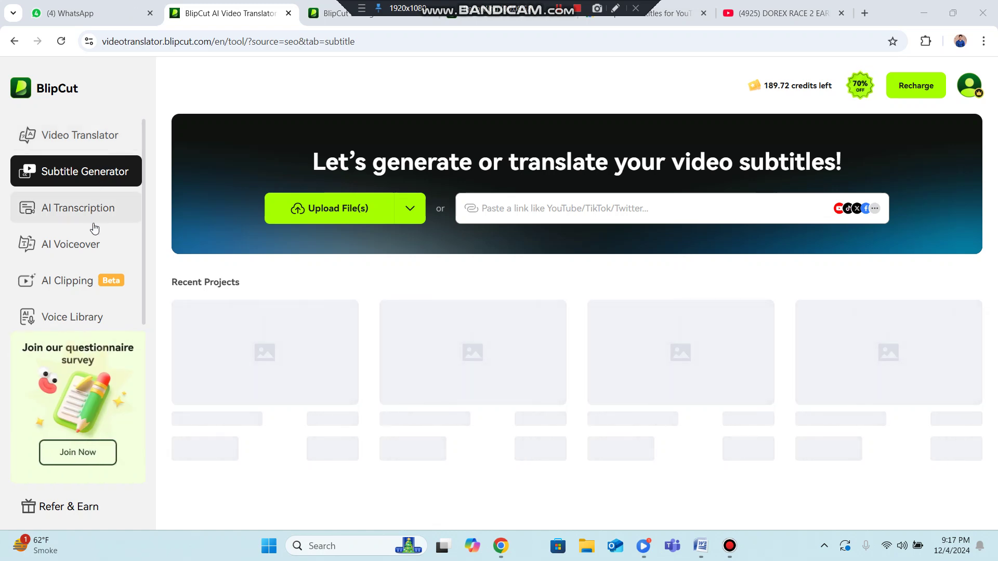
left_click(96, 141)
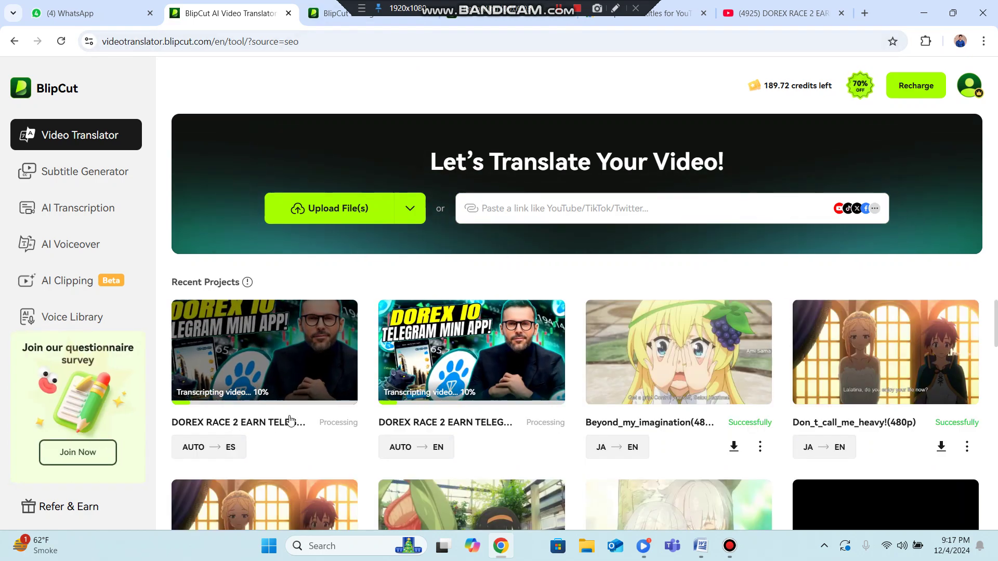
scroll(215, 405, "up", 5)
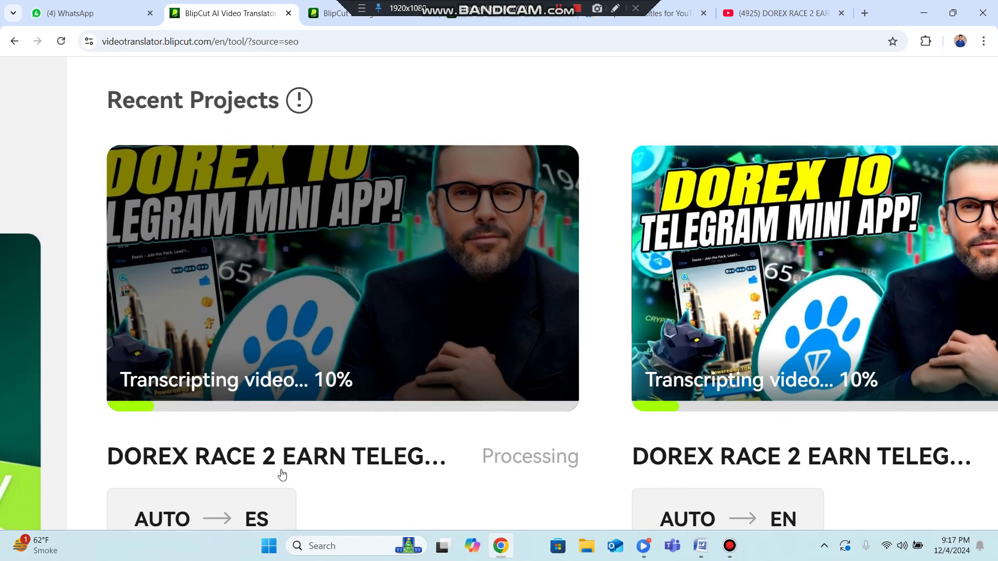
scroll(282, 475, "down", 2)
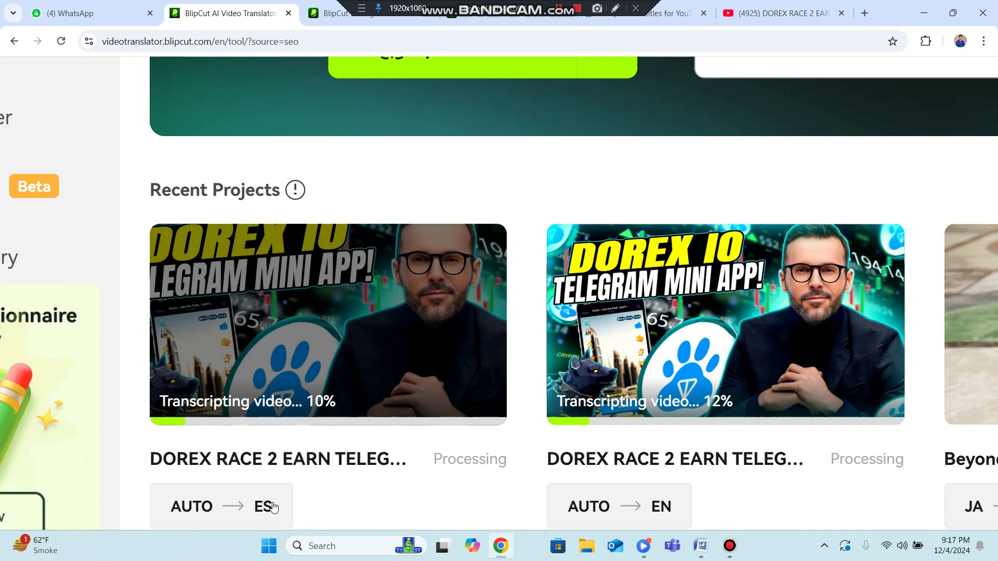
scroll(273, 507, "down", 3)
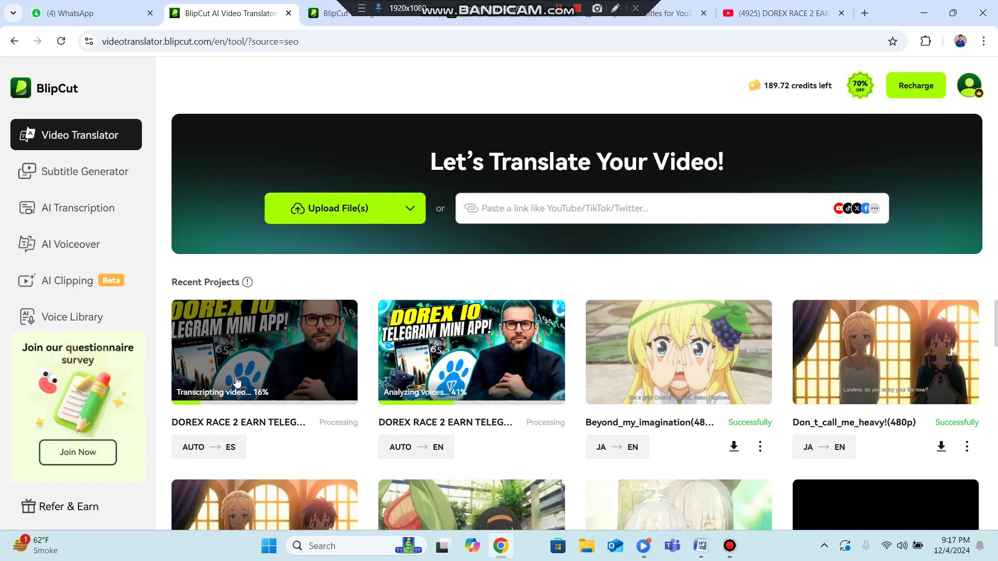
left_click(237, 382)
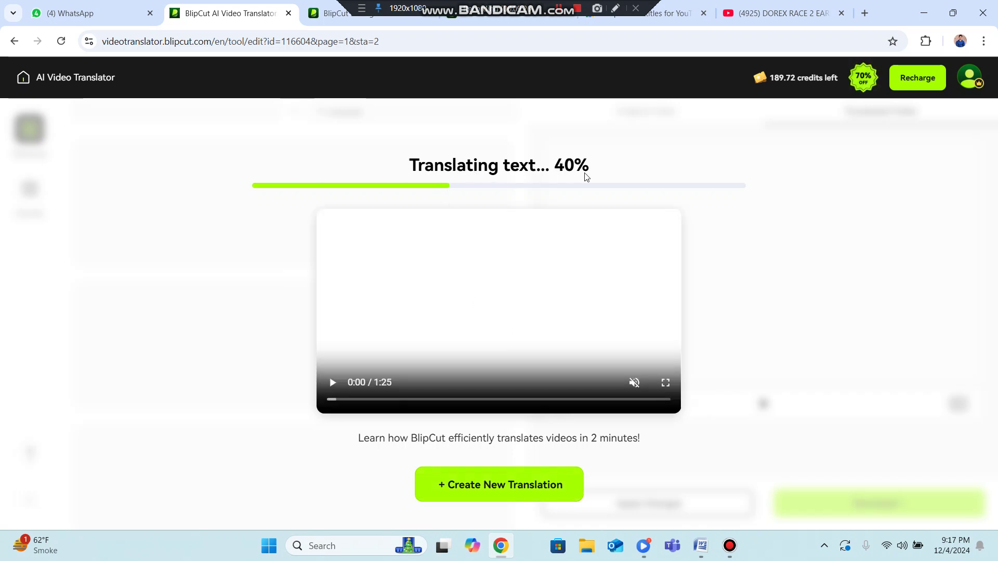
left_click(332, 382)
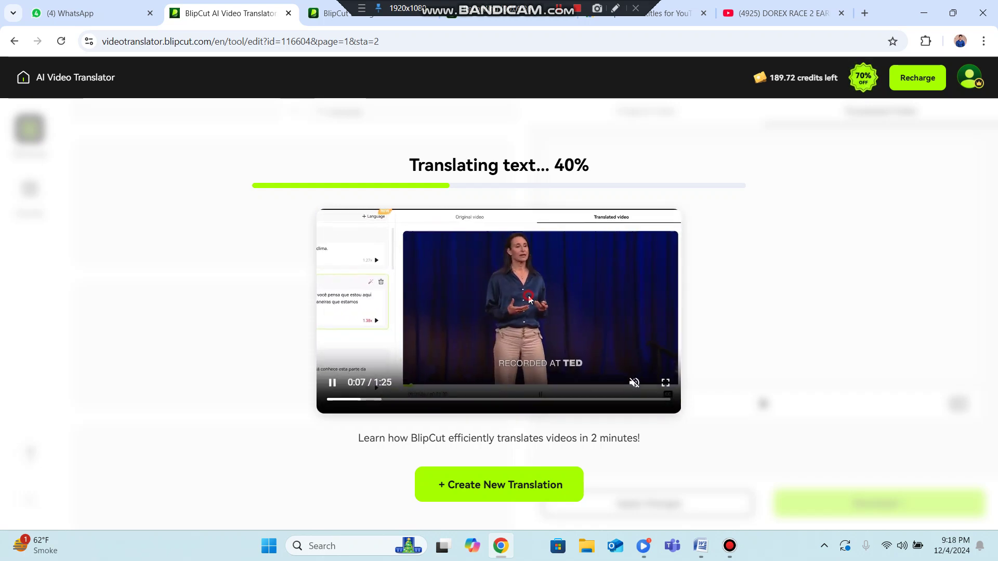
left_click(529, 297)
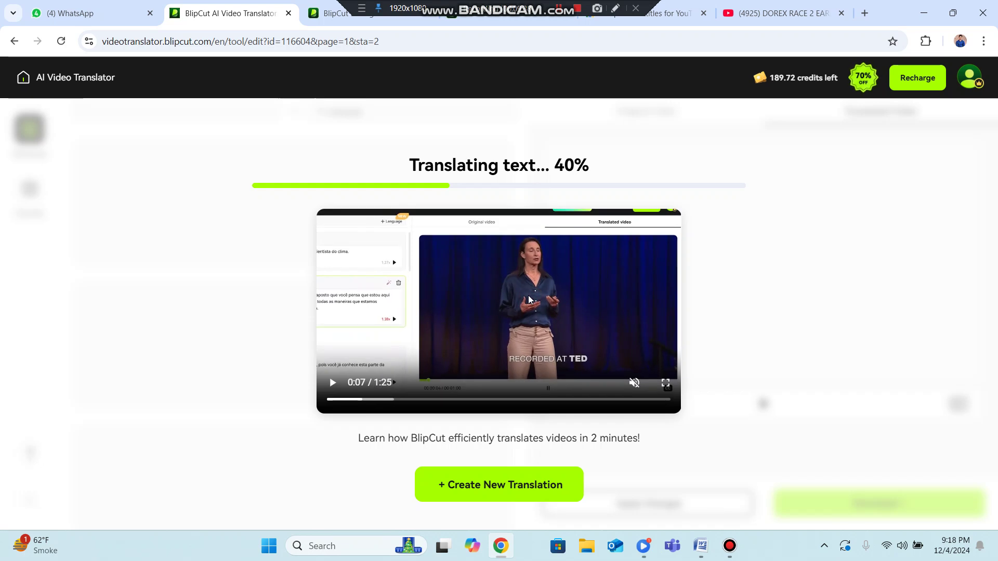